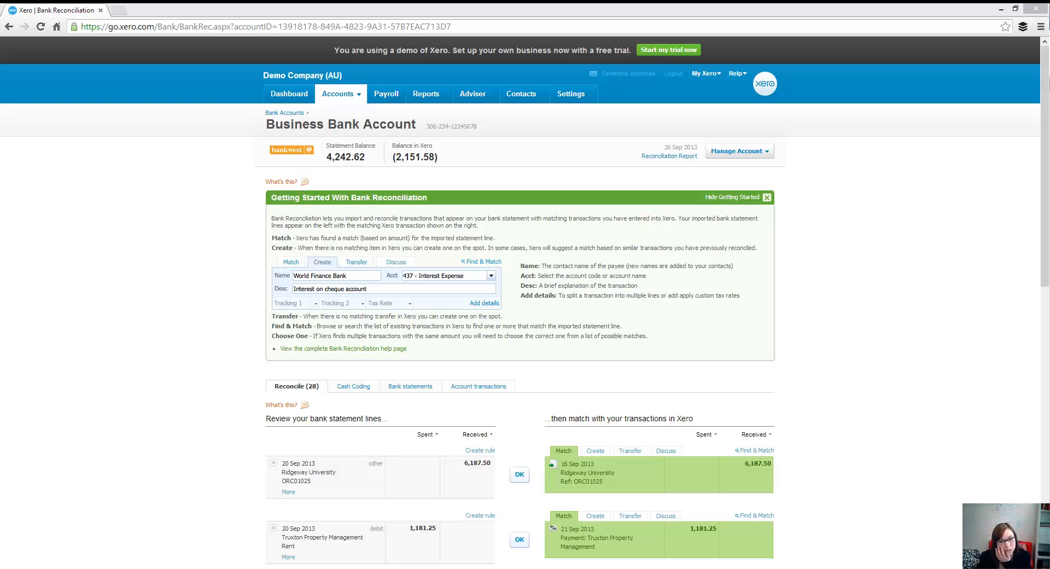
Step: Reconcile the matched 6,187.50 Ridgeway University receipt and the matched 1,181.25 Truxton Property Management rent payment
scroll(797, 422, down, 3)
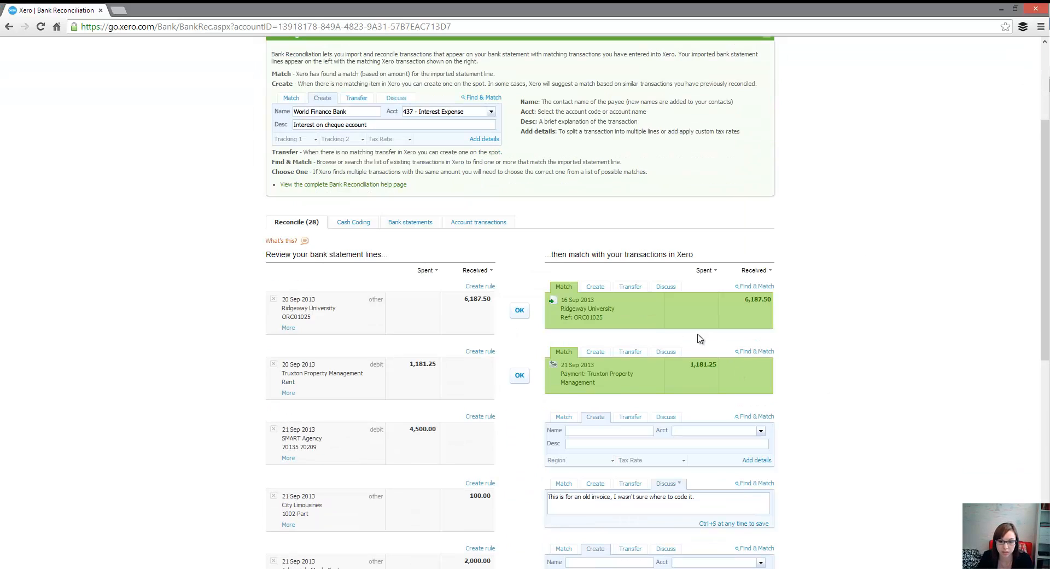
click(520, 311)
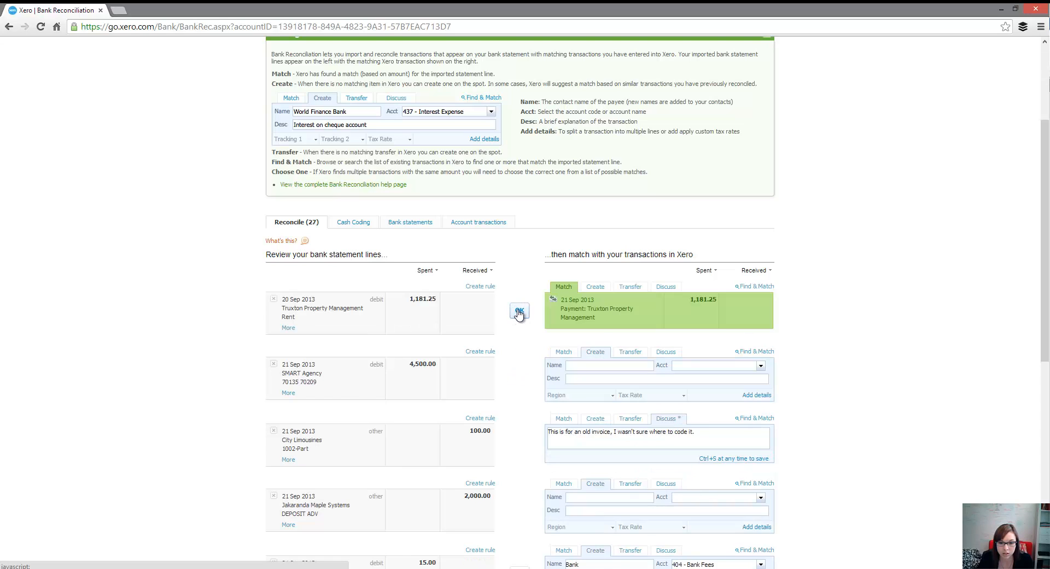
click(521, 310)
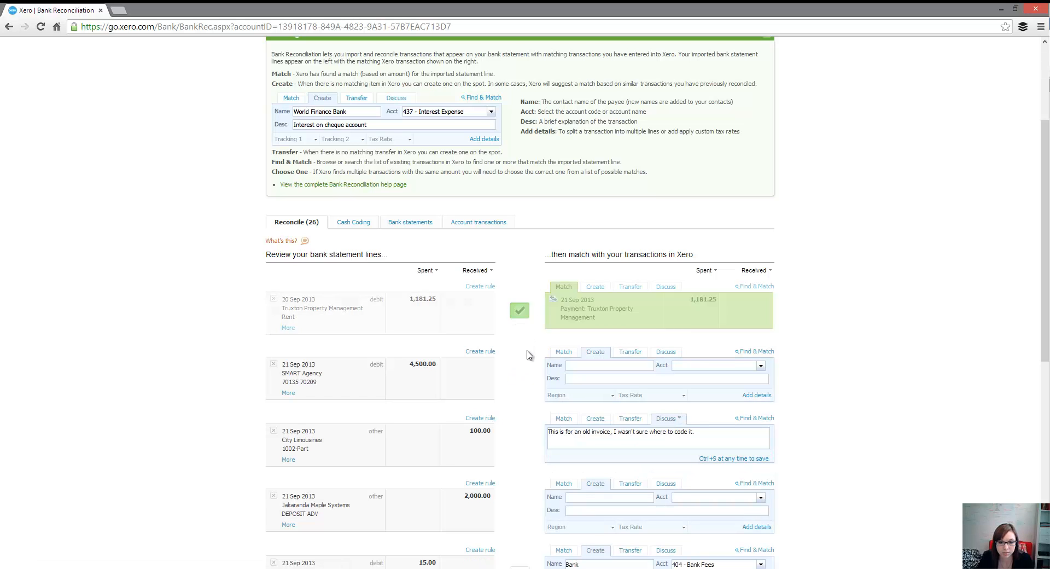
Step: Reconcile the 15.00 bank fee, the 15.50 7-Eleven line using its bank rule, and the matched 411.35 Gateway Motors payment
scroll(519, 307, down, 5)
click(517, 237)
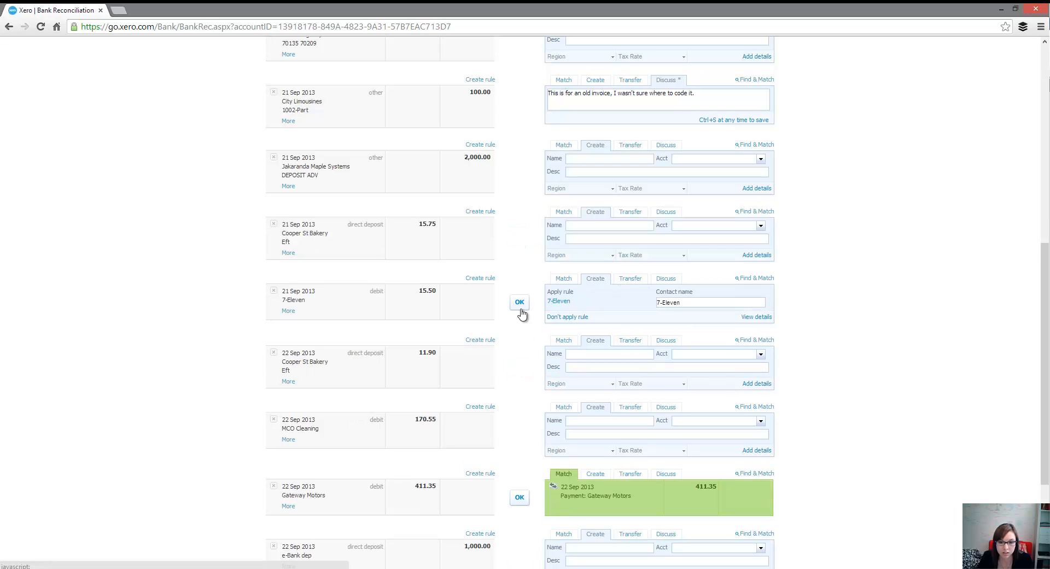
click(521, 304)
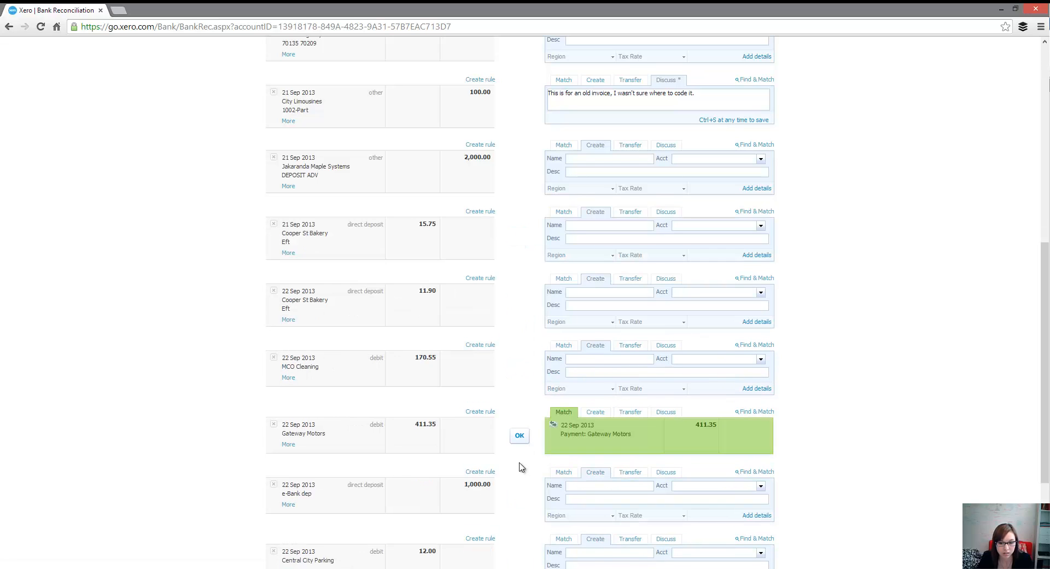
click(520, 436)
scroll(527, 445, down, 4)
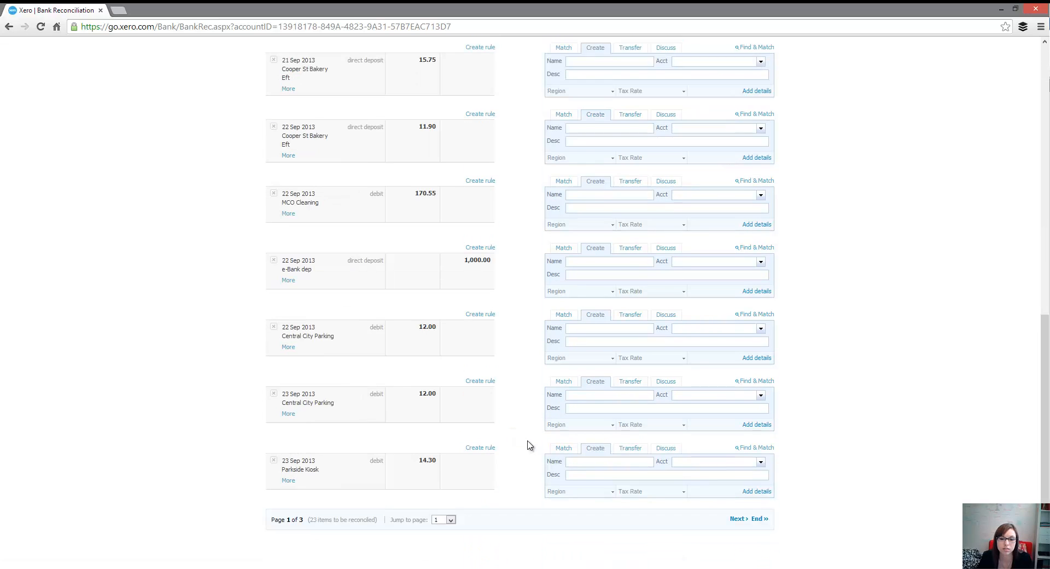
Step: Go through to page 3 of the statement lines and reconcile the 26 Sep 15.00 bank fee and 15.50 7-Eleven lines
click(740, 499)
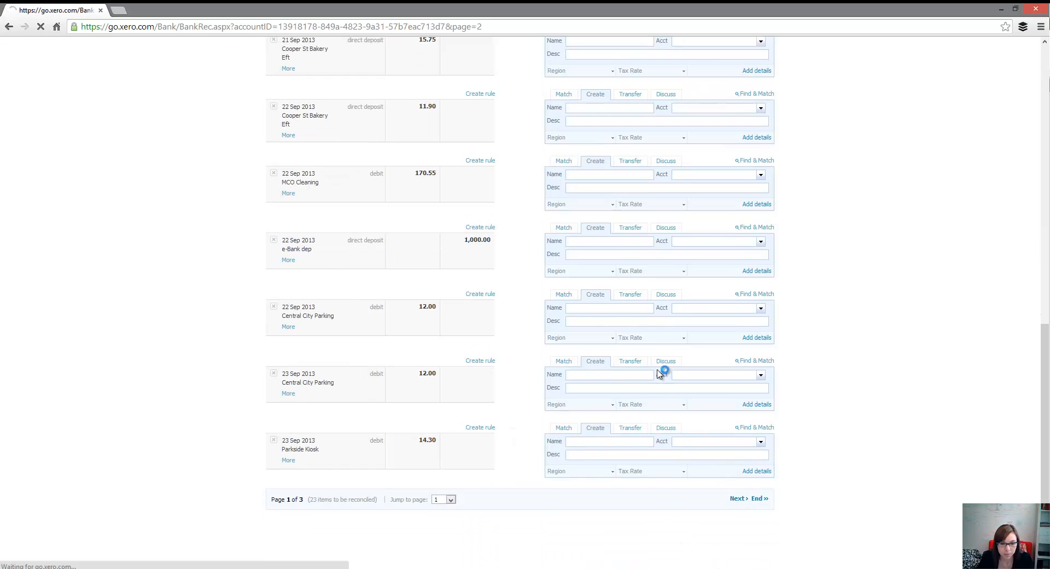
scroll(524, 297, down, 8)
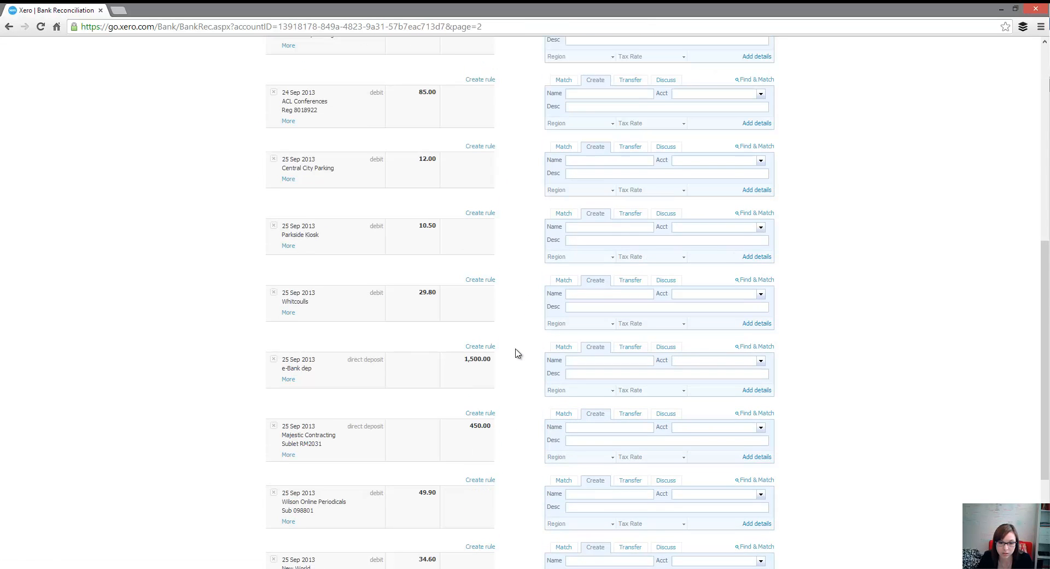
click(735, 520)
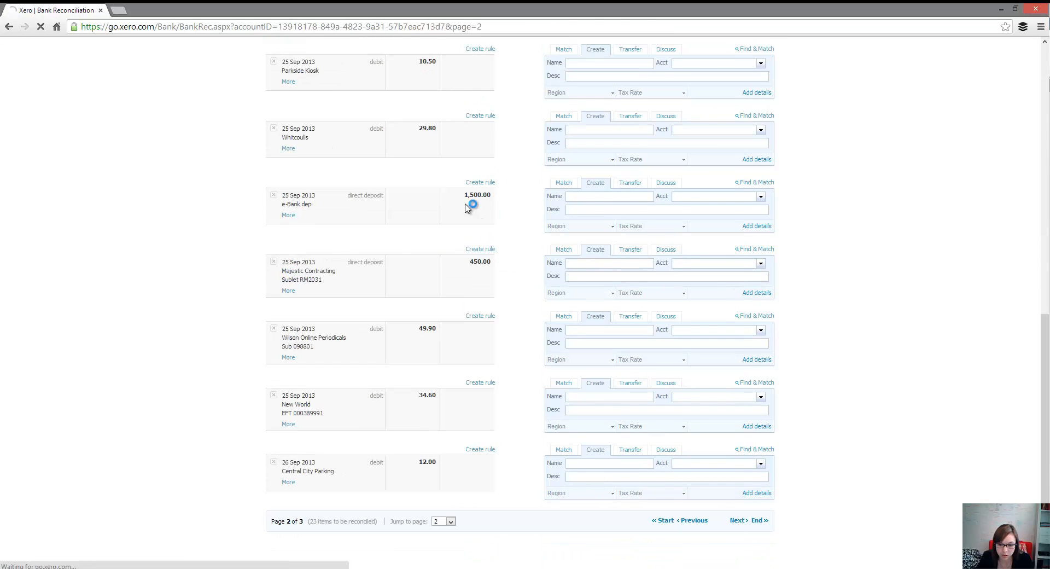
scroll(540, 346, down, 2)
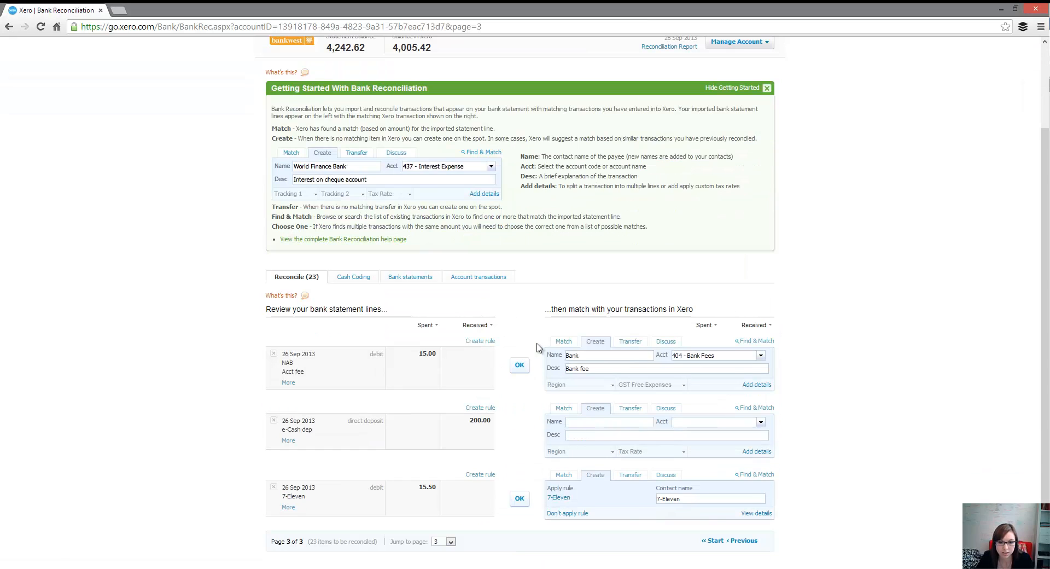
click(520, 367)
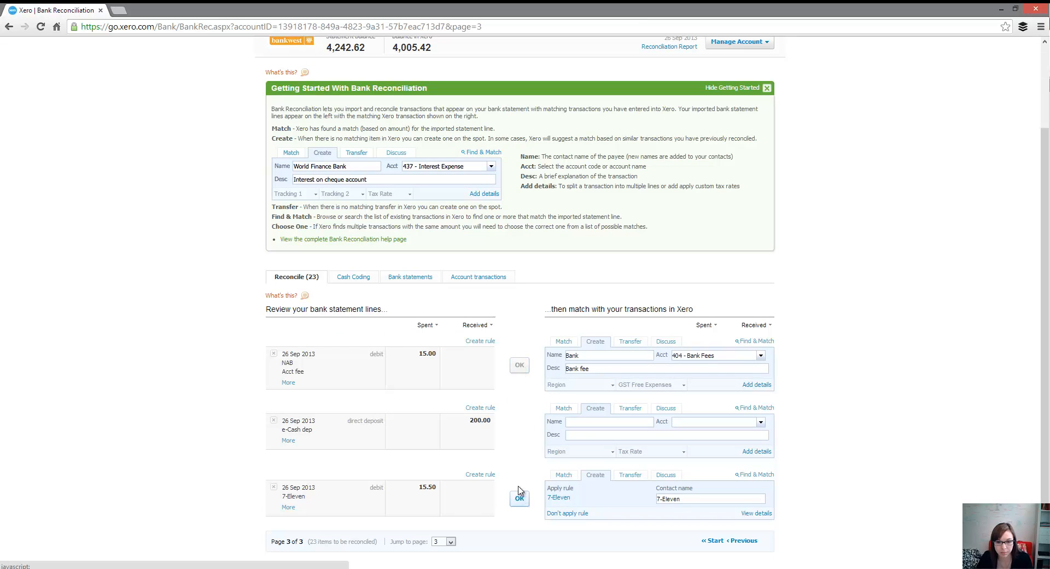
click(520, 457)
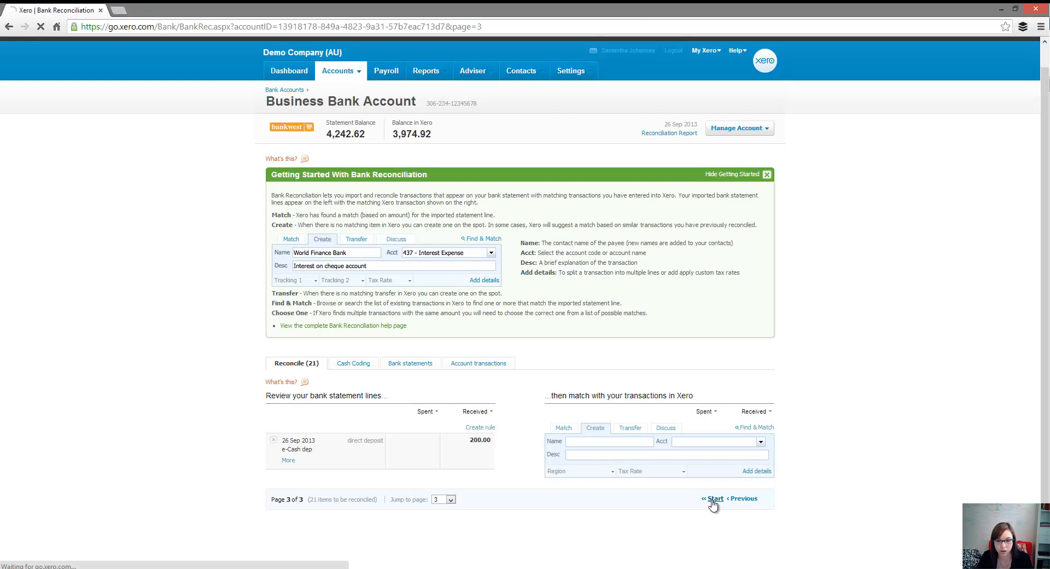
Step: Return to the first page of statement lines and hide the Getting Started With Bank Reconciliation guide
click(714, 503)
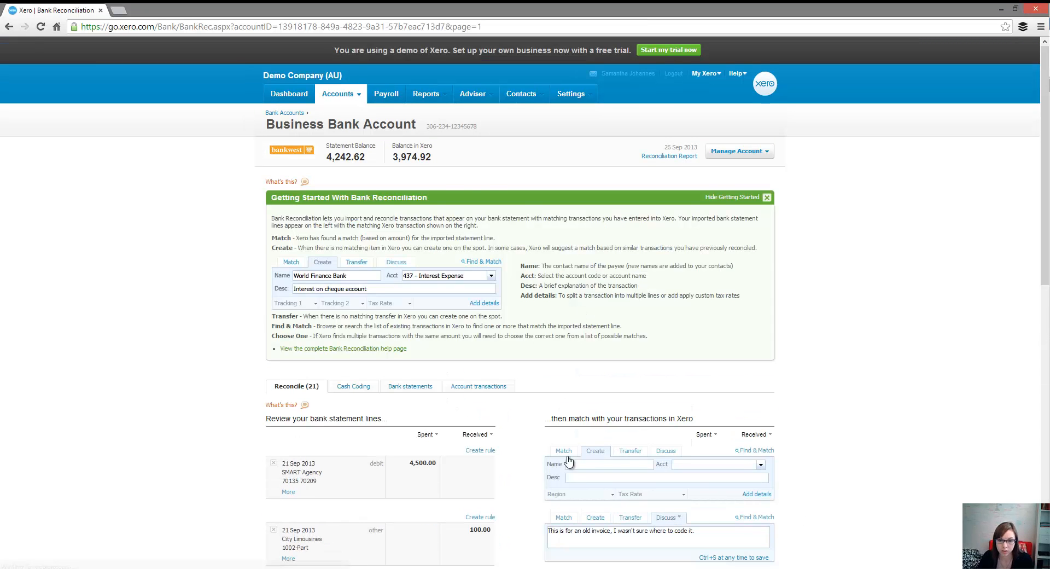
scroll(745, 205, down, 1)
click(767, 142)
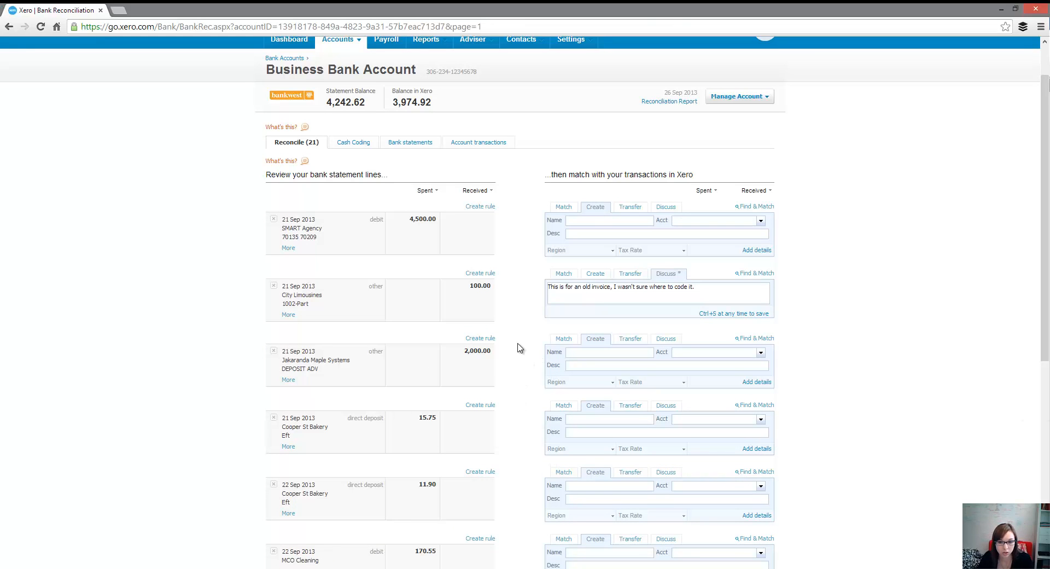
Step: Create and save a bank rule from the 22 Sep Central City Parking line, allocating the remainder as Parking to account 449 - Motor Vehicle Expenses
scroll(495, 361, down, 4)
scroll(474, 478, down, 3)
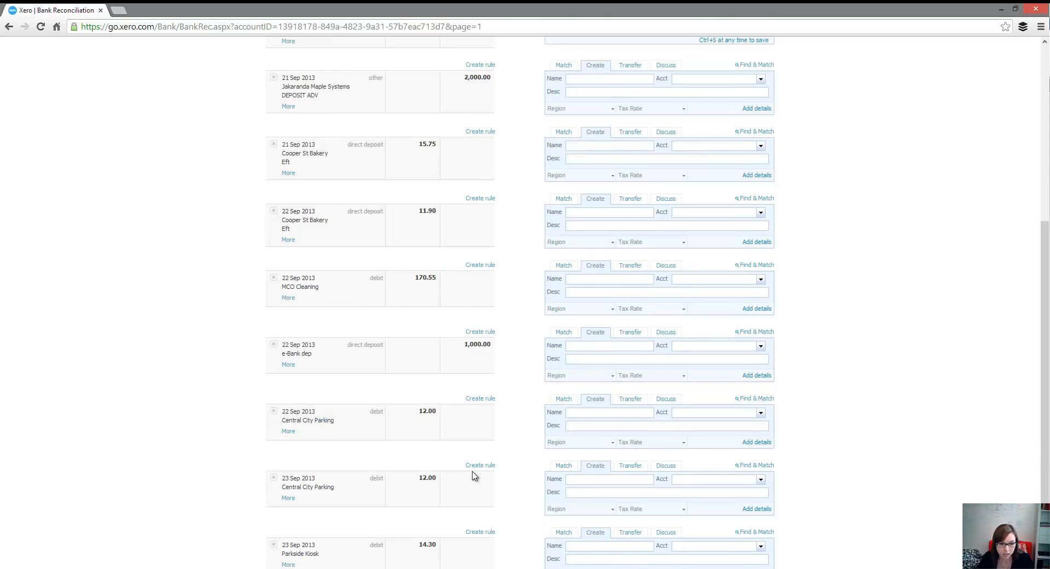
scroll(476, 470, up, 2)
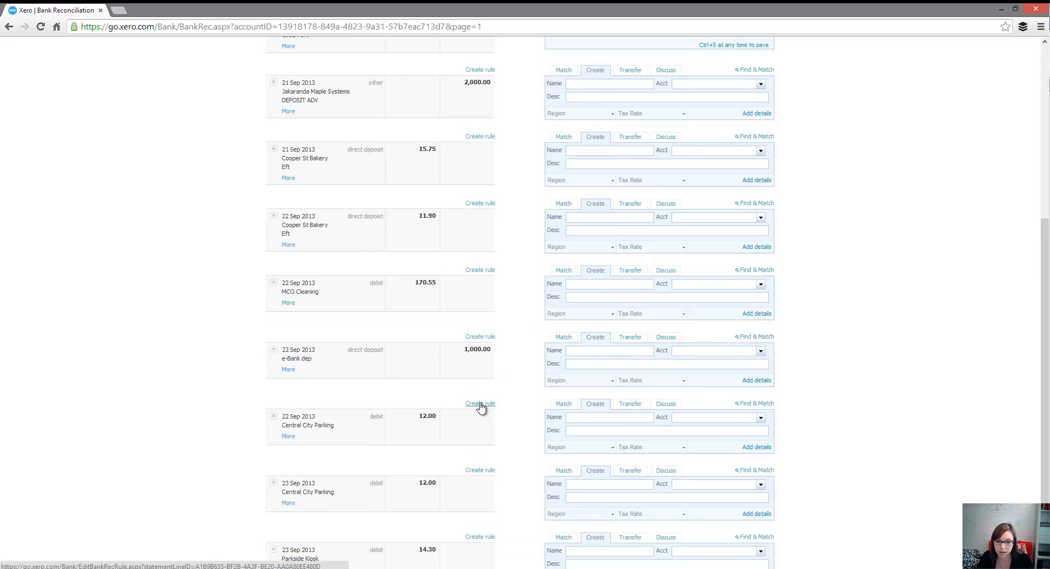
click(481, 405)
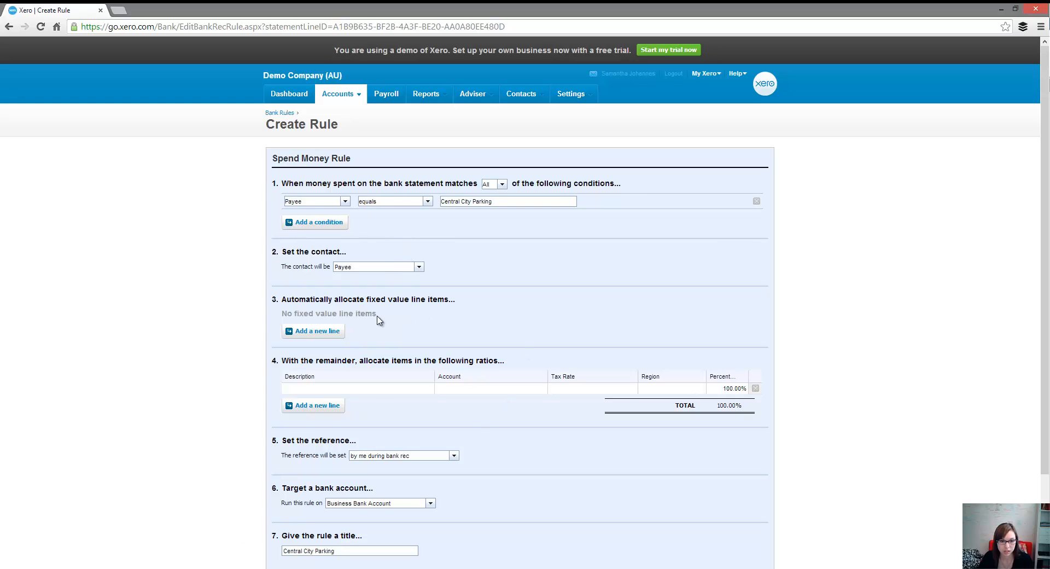
click(368, 388)
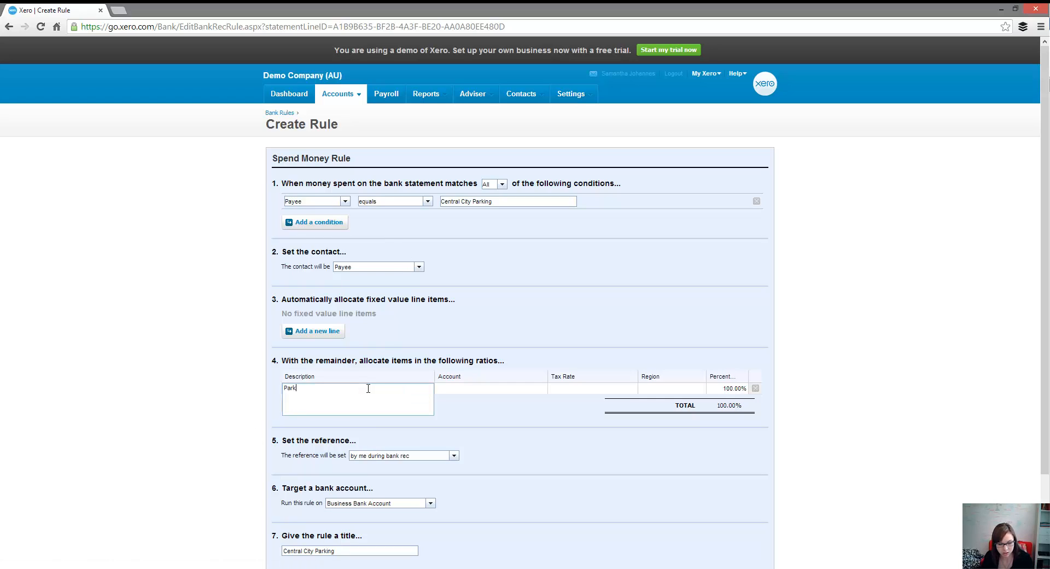
key(Tab)
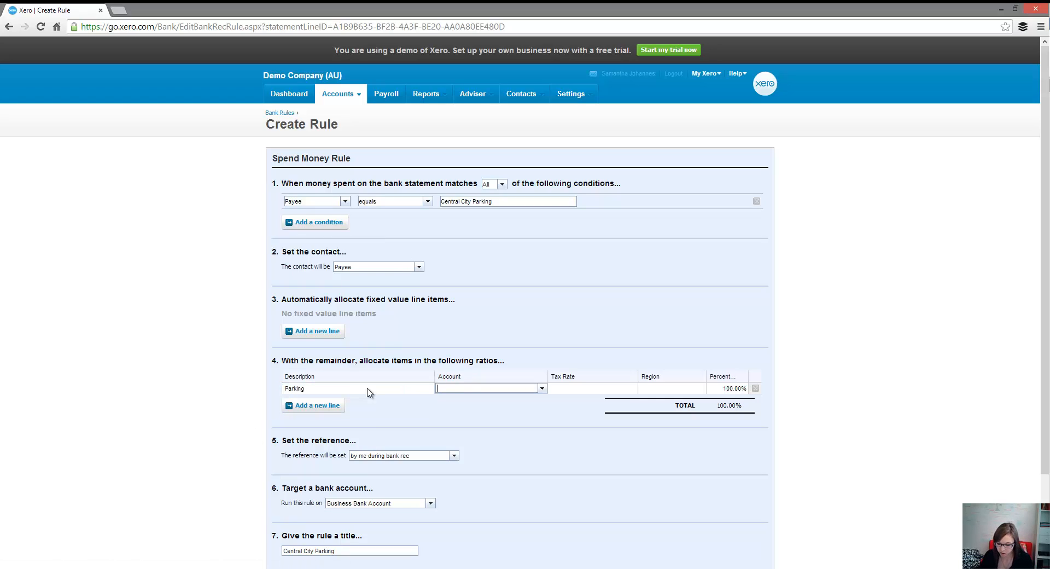
text(449)
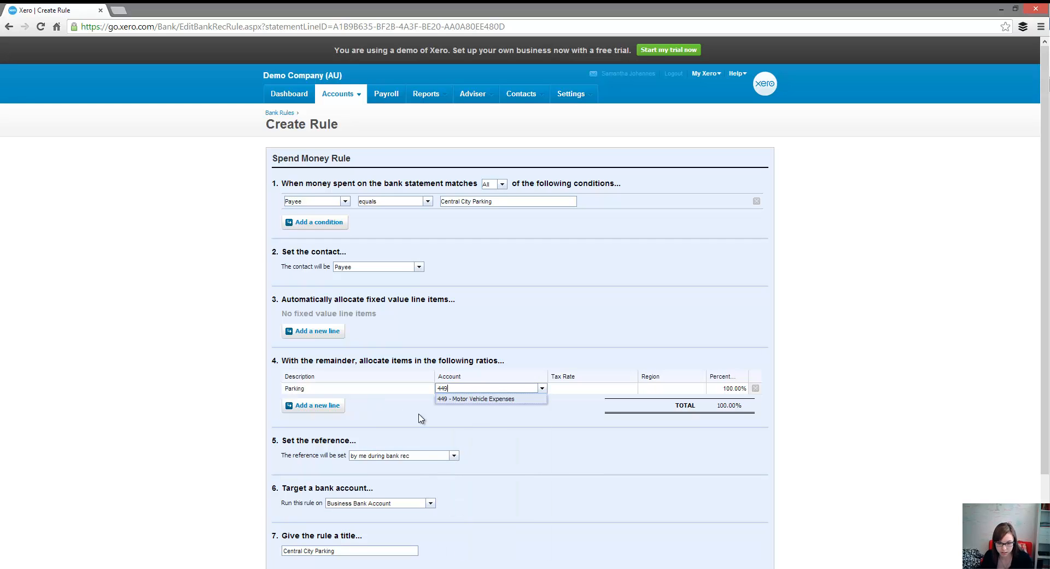
key(Tab)
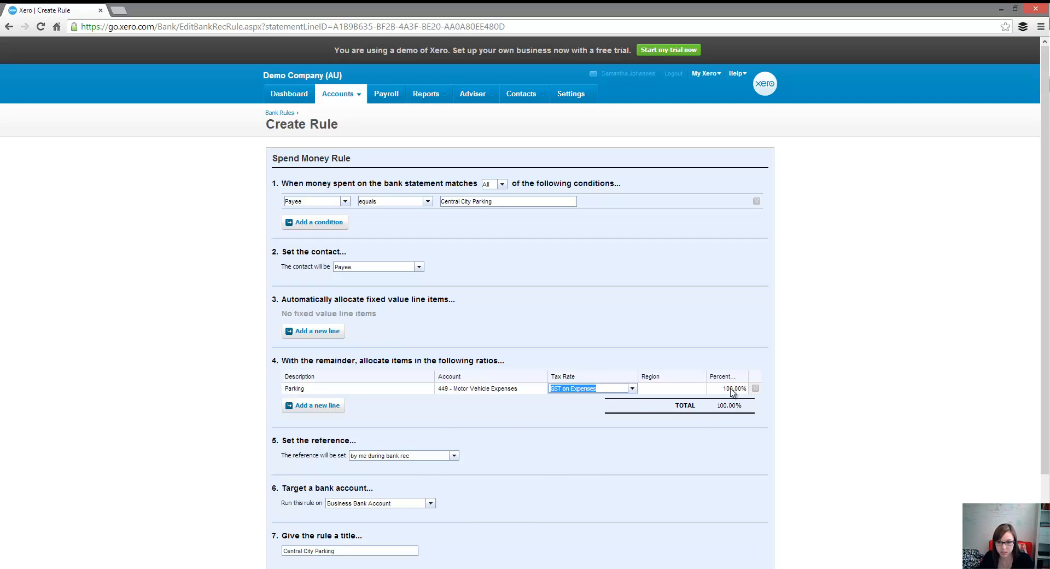
key(Tab)
scroll(411, 337, down, 2)
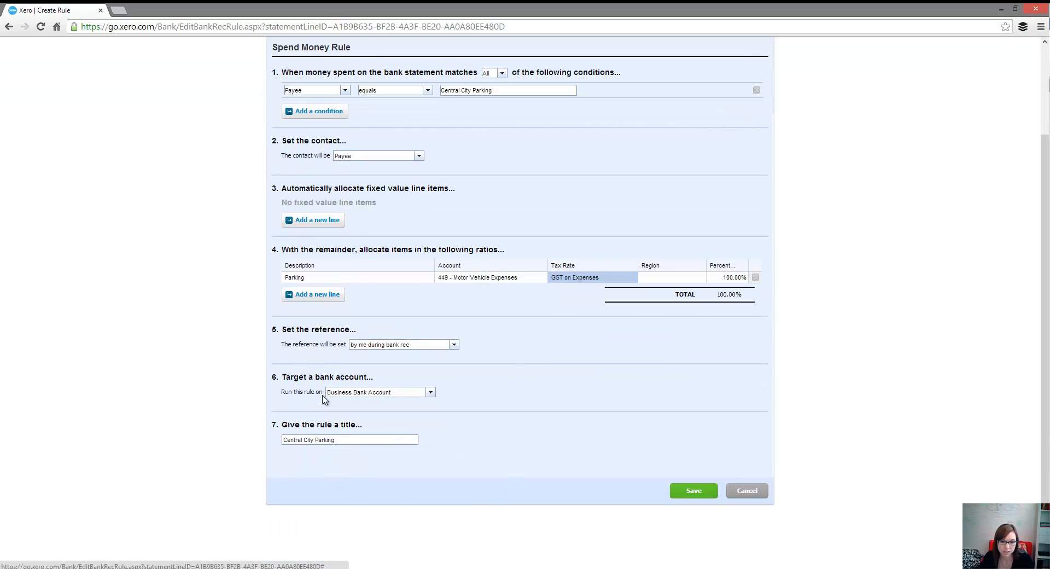
click(693, 490)
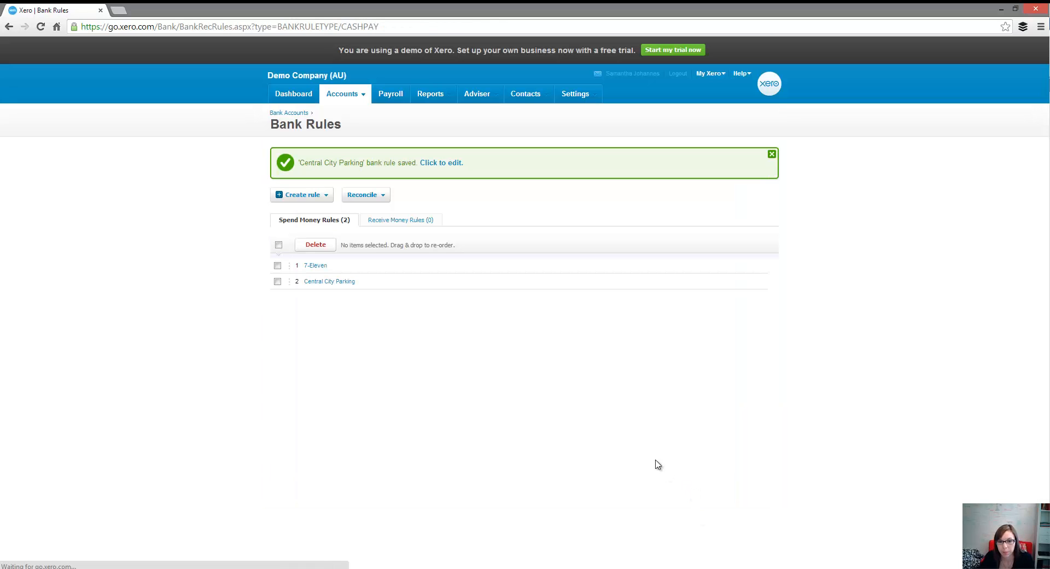
Step: Return to the Business Bank Account reconciliation and accept the Central City Parking rule on the 22, 23 and 24 Sep 12.00 lines
click(281, 113)
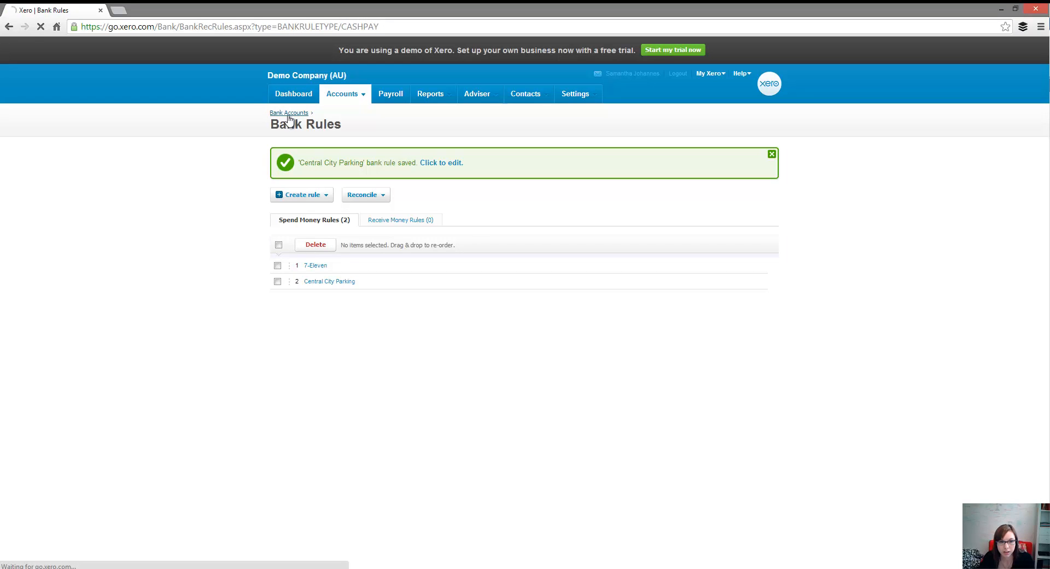
click(308, 255)
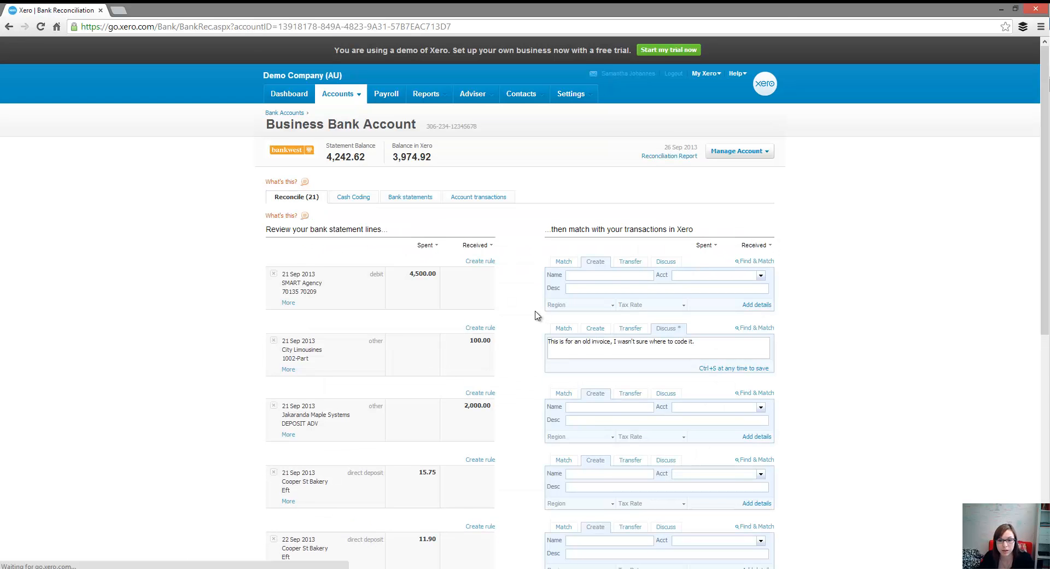
scroll(534, 314, down, 5)
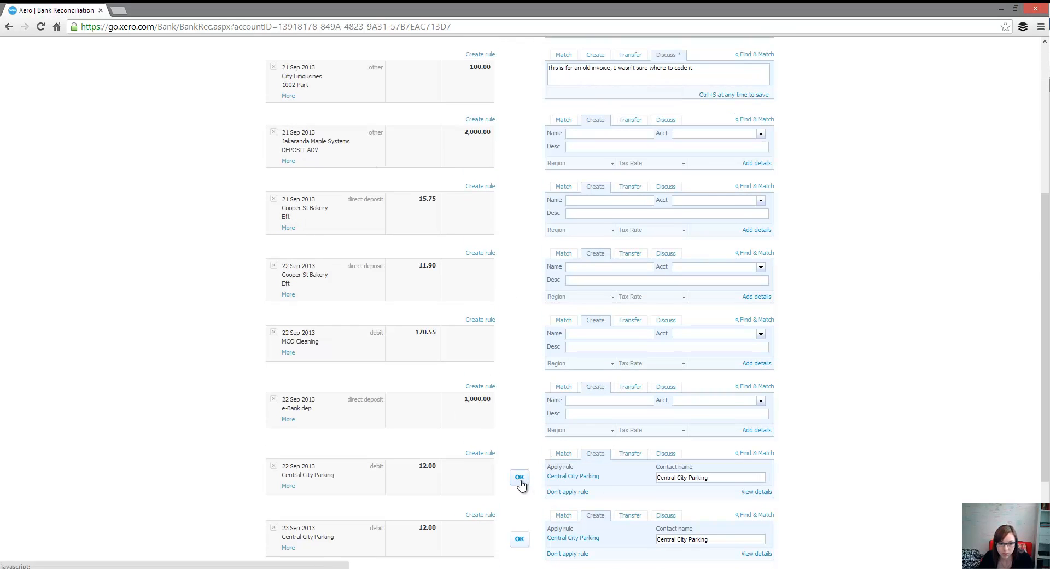
click(519, 479)
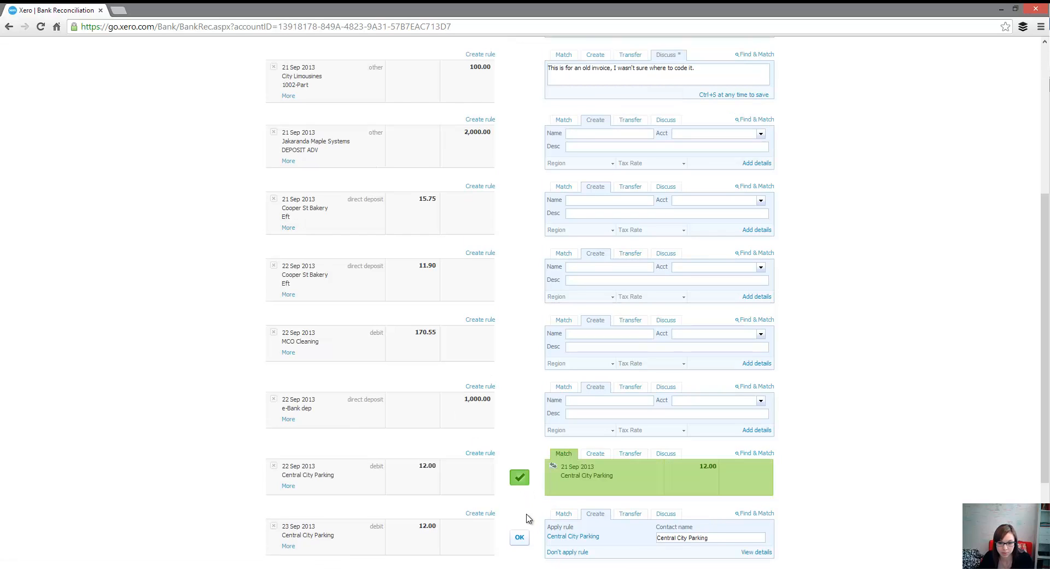
click(519, 479)
scroll(519, 484, down, 2)
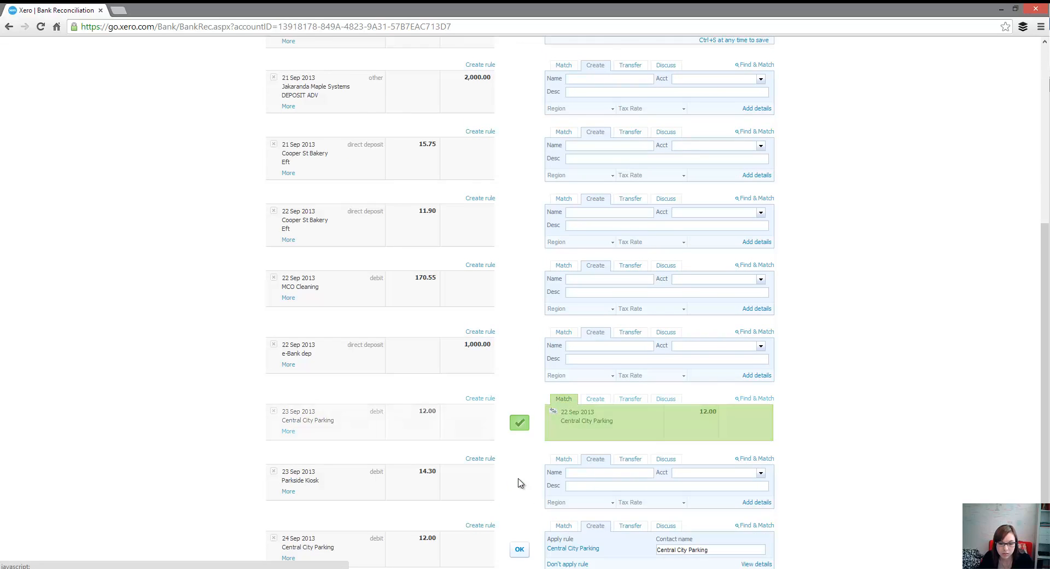
click(519, 437)
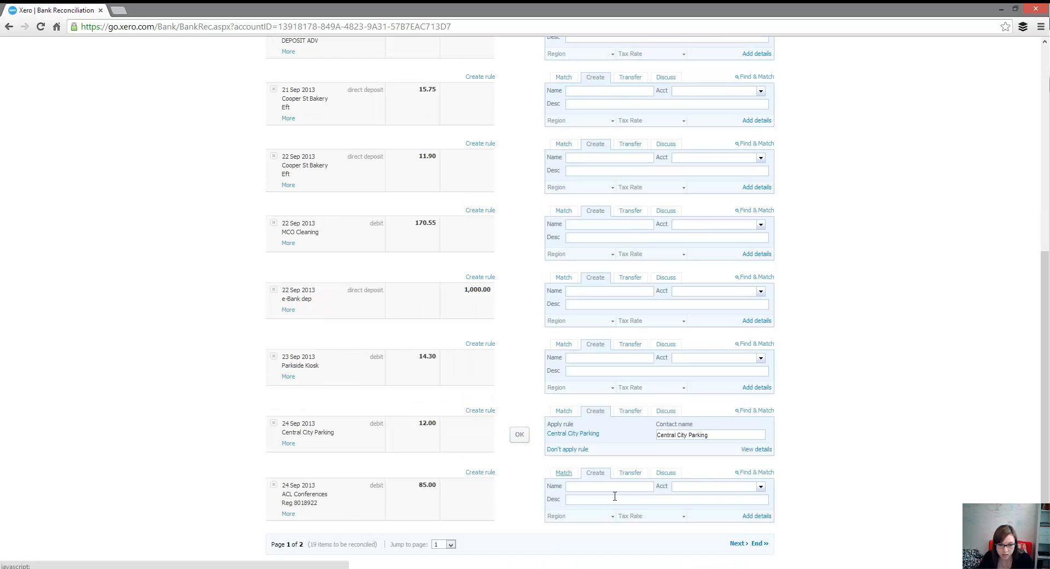
Step: Go to page 2 of the statement lines and reconcile the 26 Sep Central City Parking line of 12.00 with its rule
click(739, 545)
scroll(529, 402, down, 4)
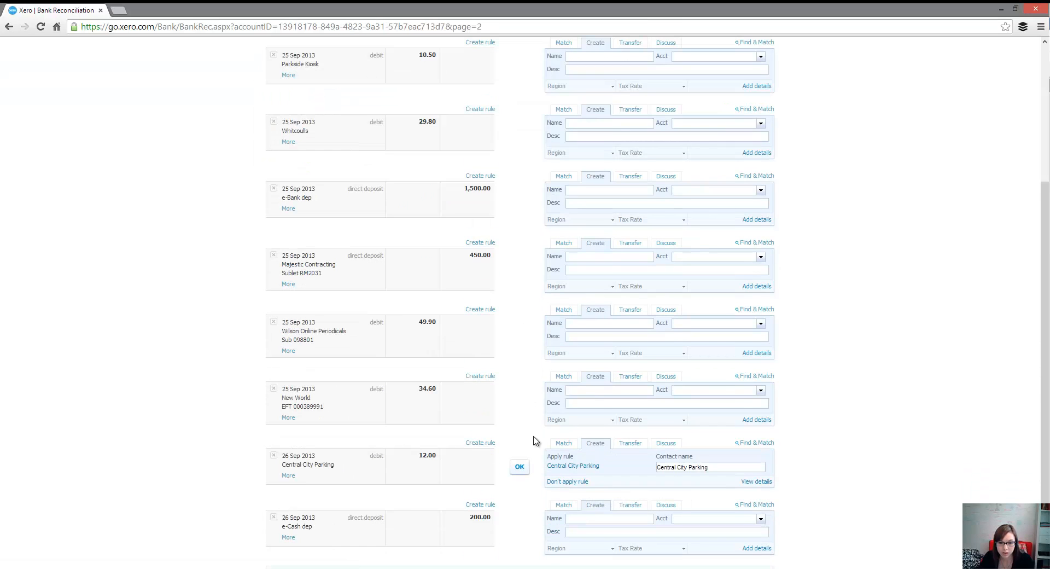
click(520, 466)
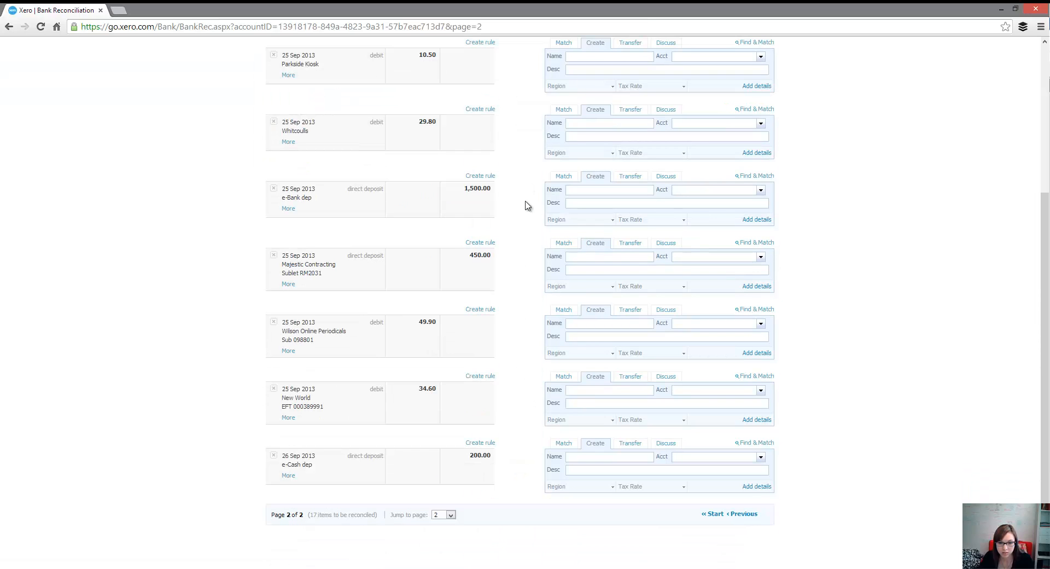
Step: Create and save a bank rule from the 23 Sep Parkside Kiosk line on page 1, allocating the remainder as Staff Lunch to 420 - Entertainment
click(715, 516)
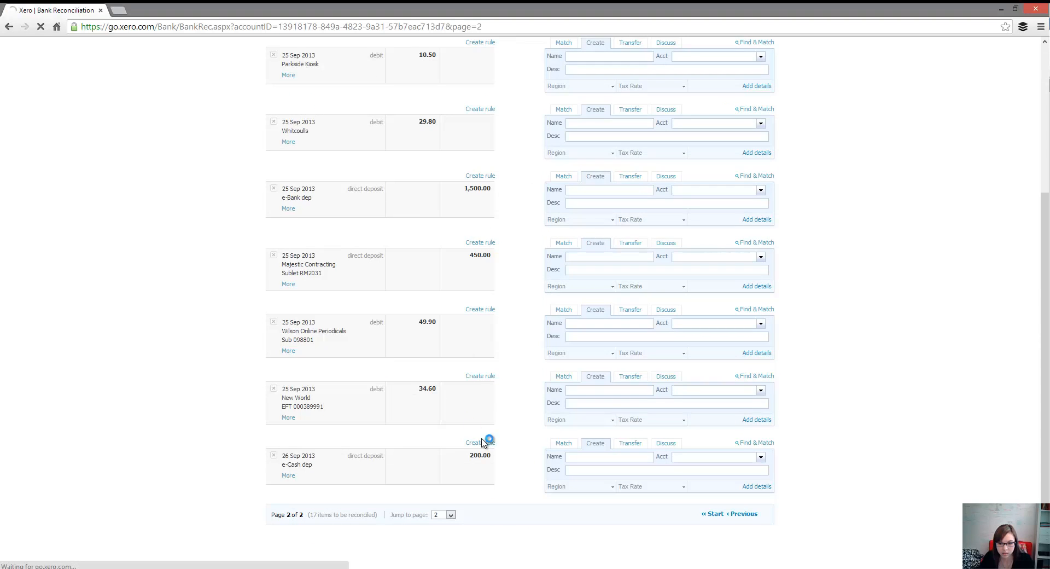
scroll(522, 458, down, 8)
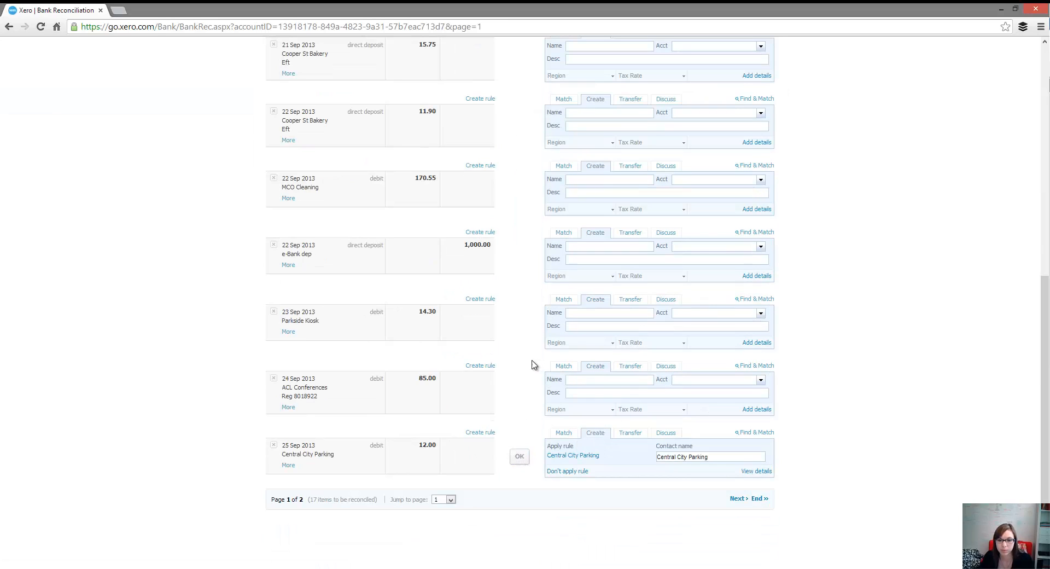
click(479, 302)
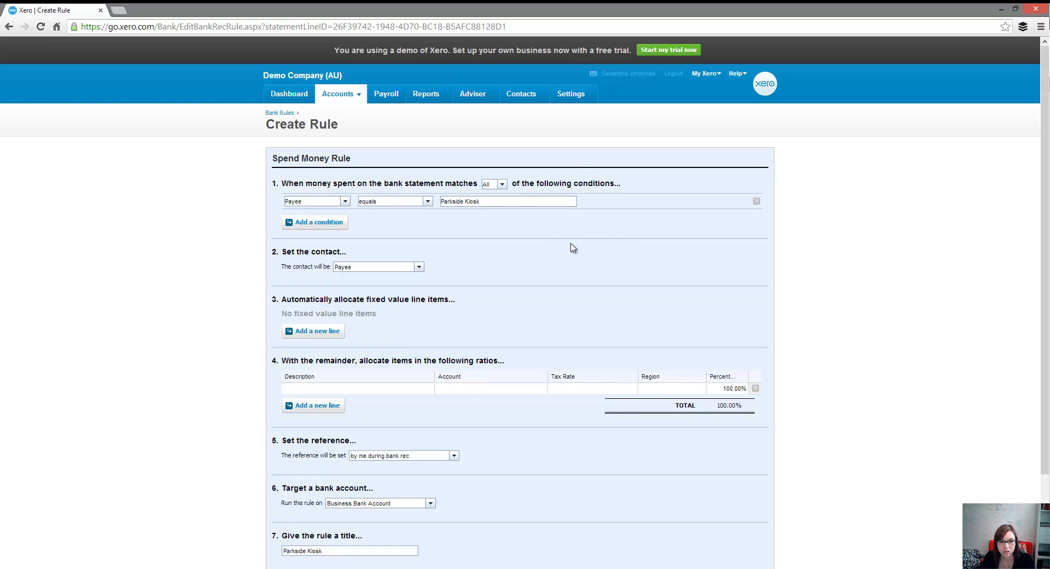
click(377, 389)
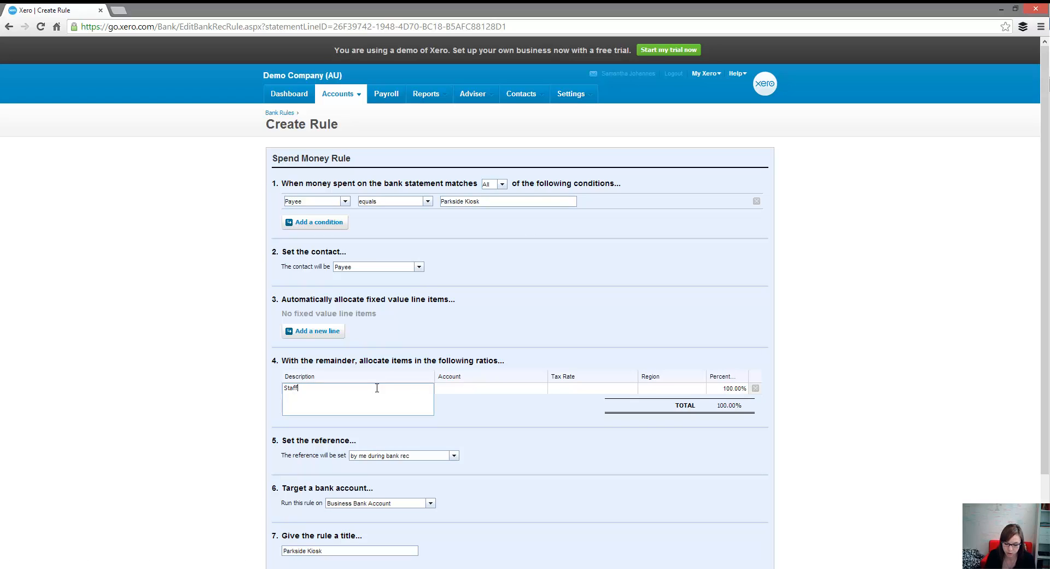
text(Staff Lunc)
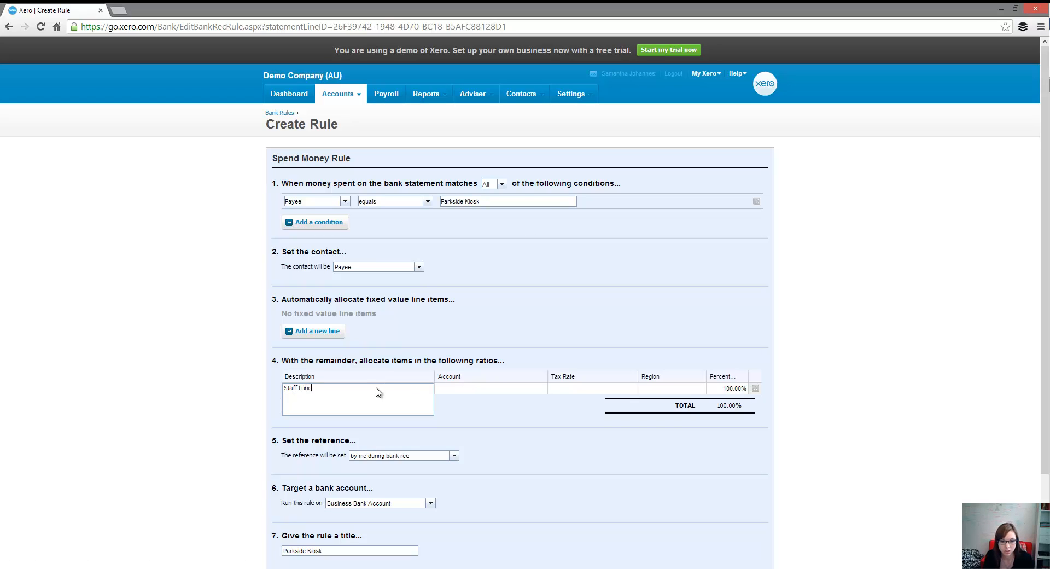
text(h)
key(Tab)
text(42)
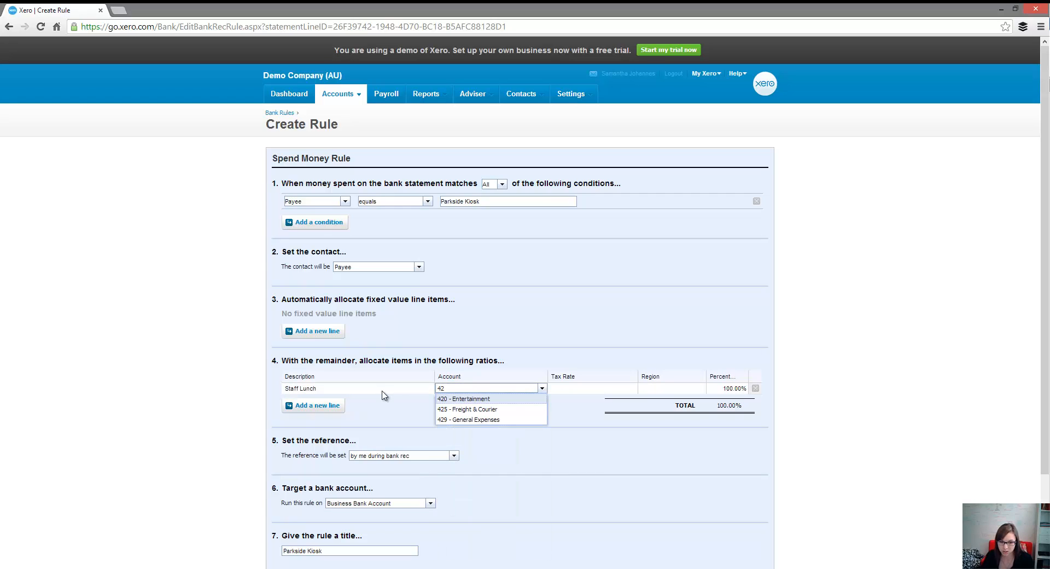
key(Tab)
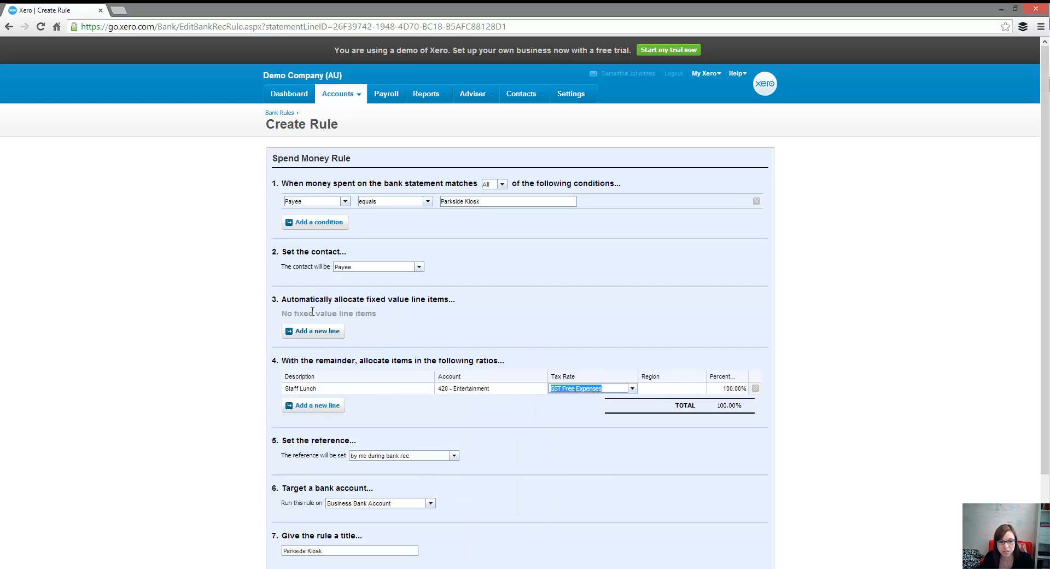
scroll(561, 239, down, 2)
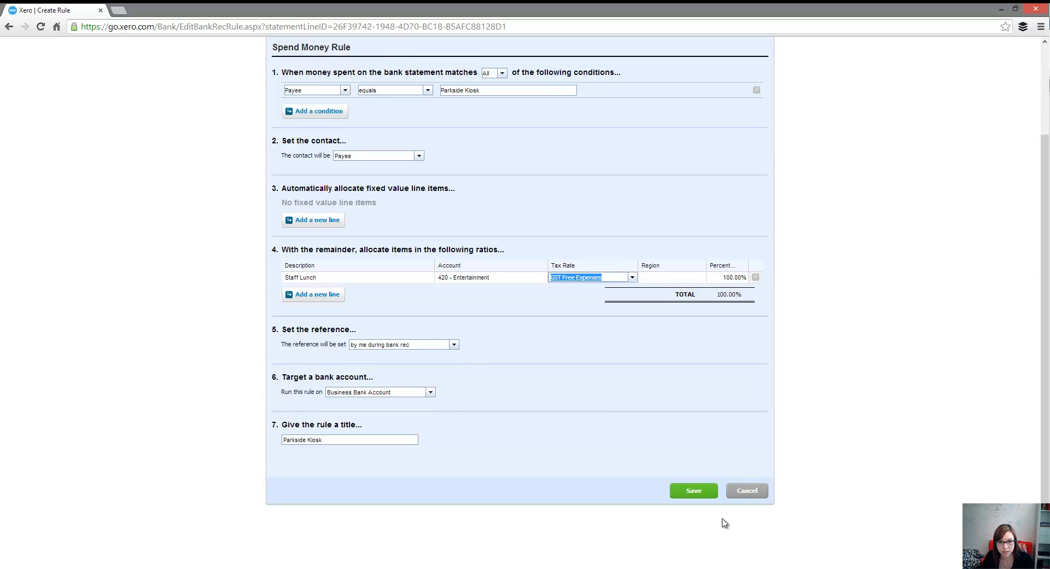
click(703, 491)
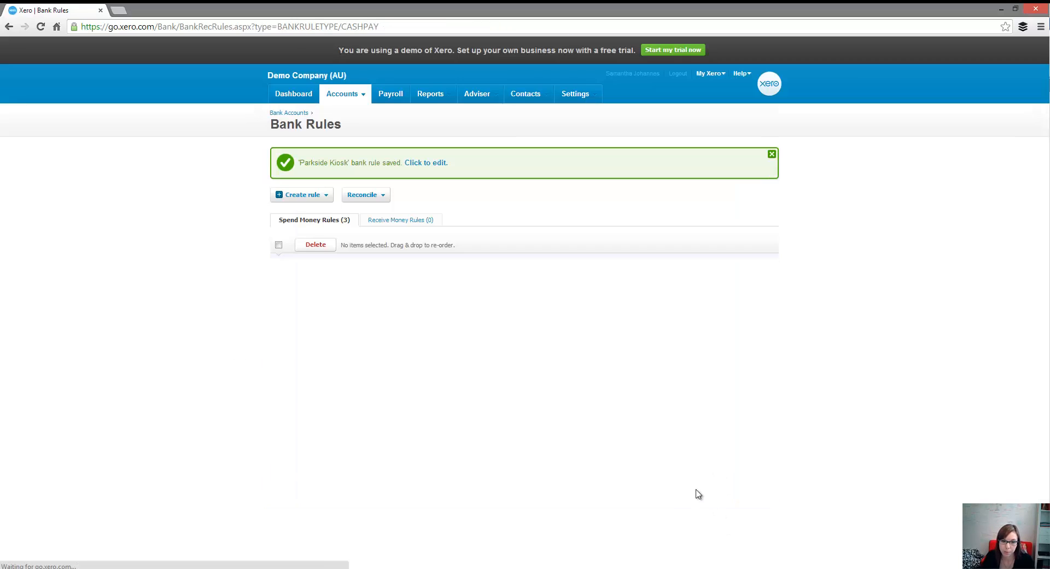
Step: Return to the Business Bank Account reconciliation and accept the Parkside Kiosk rule on the 23 Sep 14.30 and 25 Sep 10.50 lines
click(279, 113)
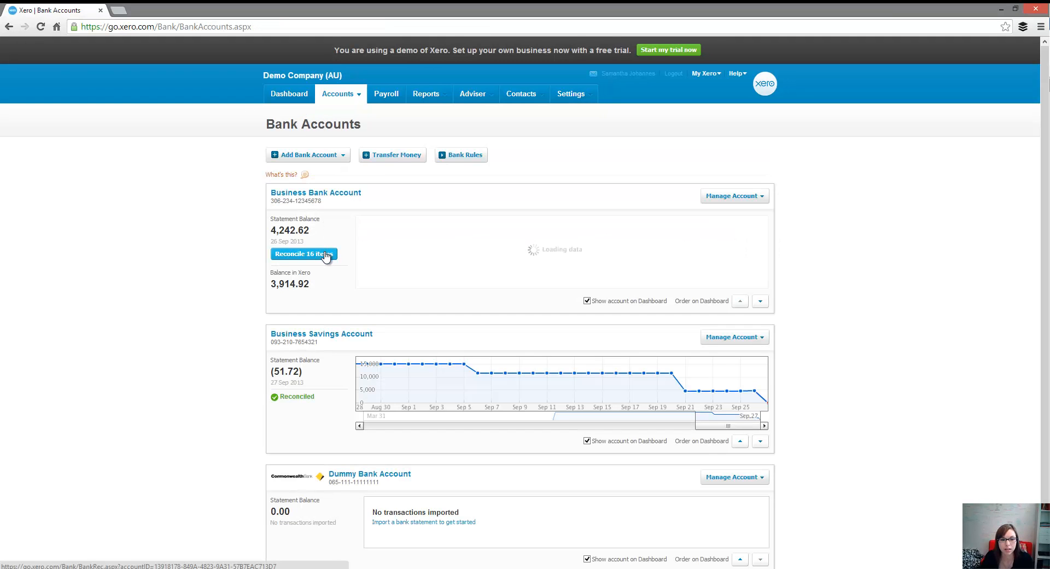
click(325, 253)
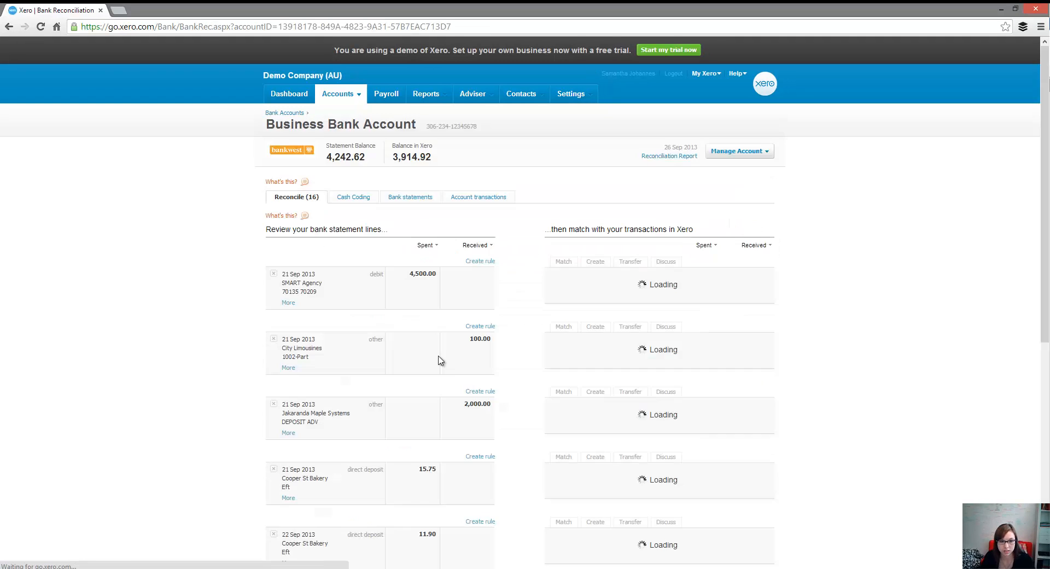
scroll(527, 344, down, 5)
scroll(528, 344, down, 3)
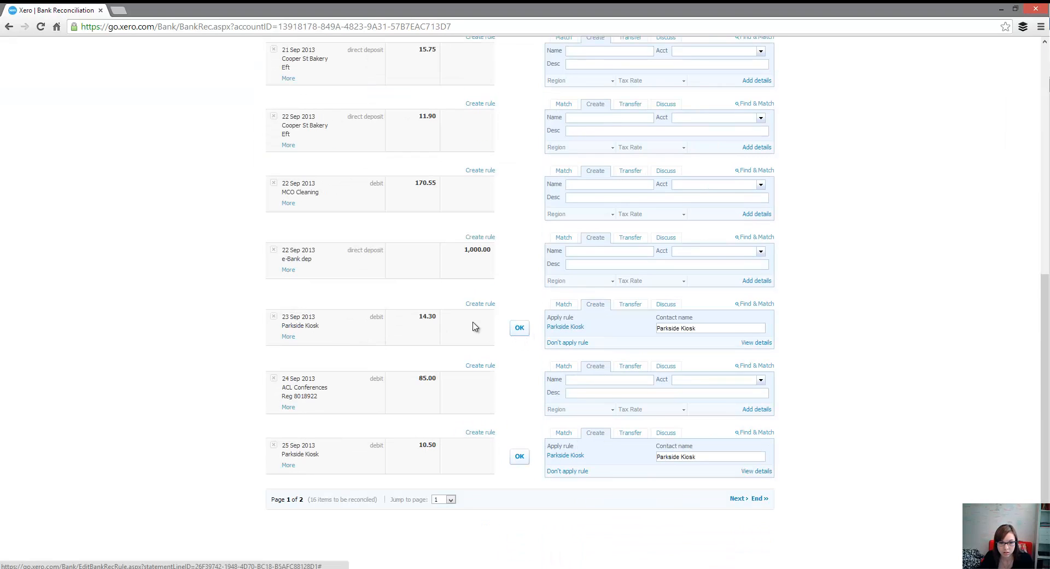
click(520, 328)
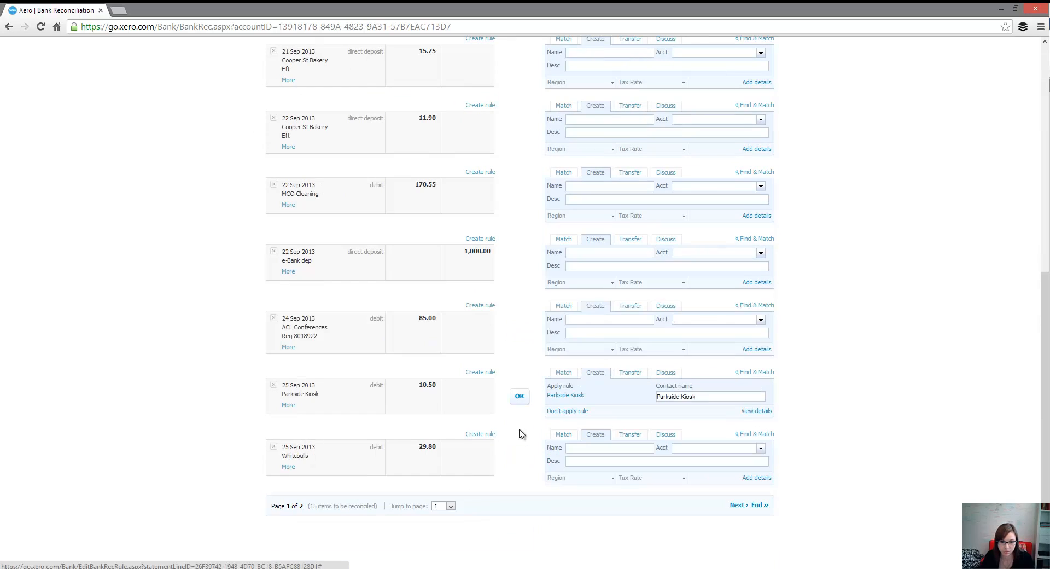
click(520, 398)
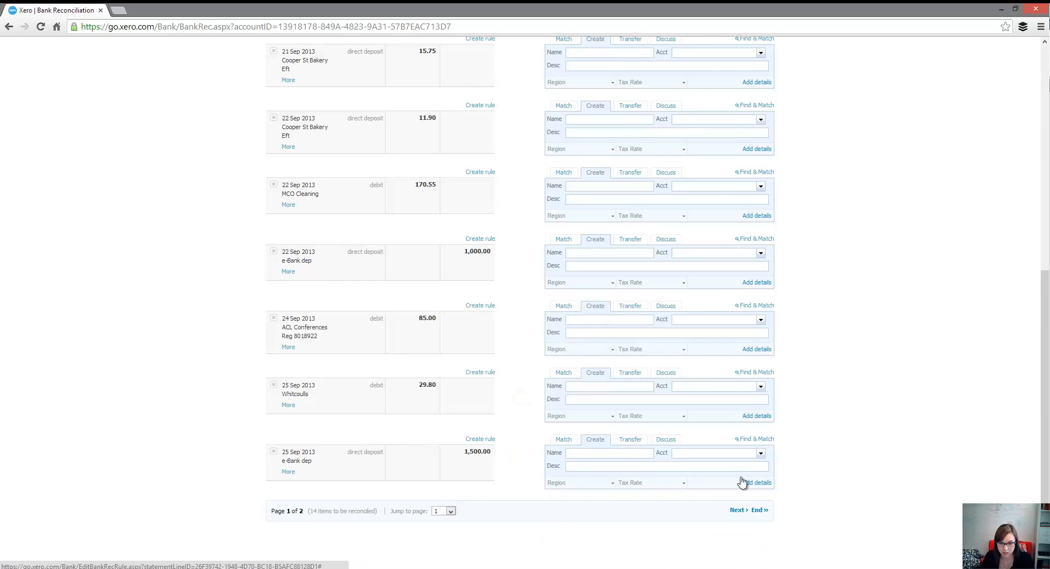
Step: Check page 2 of the statement lines and open a new bank rule from the 21 Sep Cooper St Bakery line on page 1
click(738, 510)
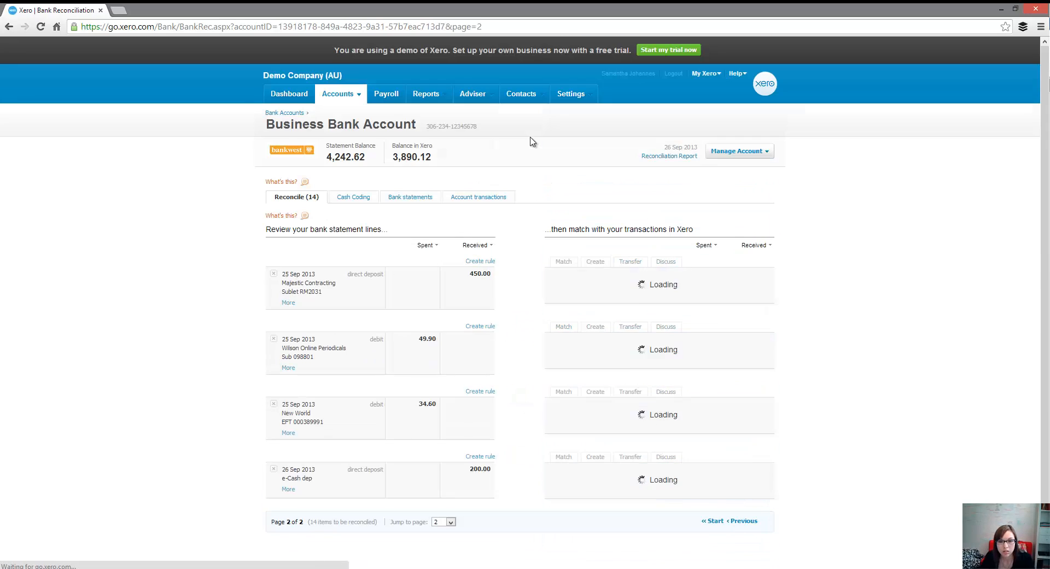
scroll(526, 283, down, 2)
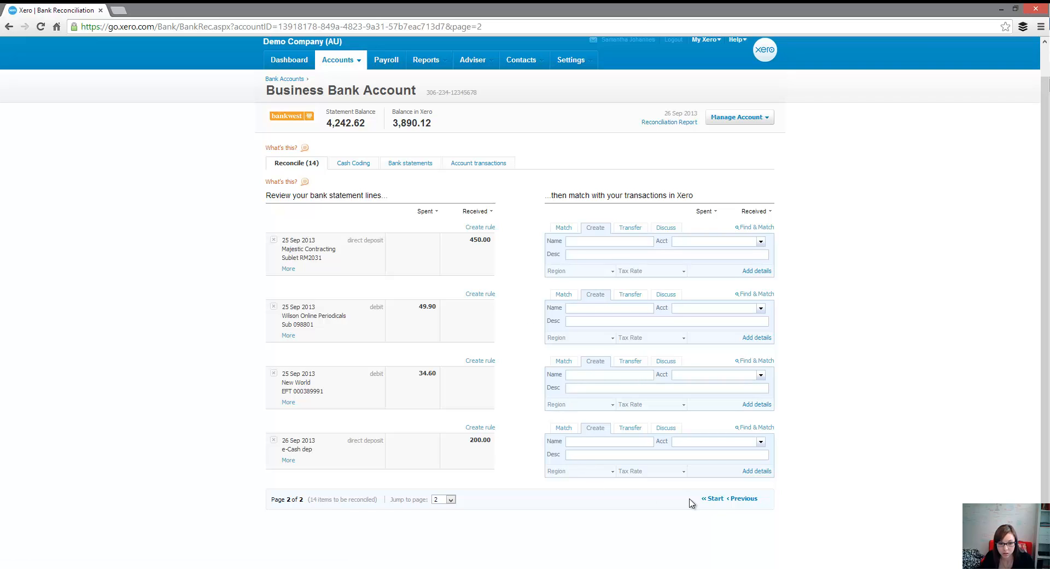
click(714, 498)
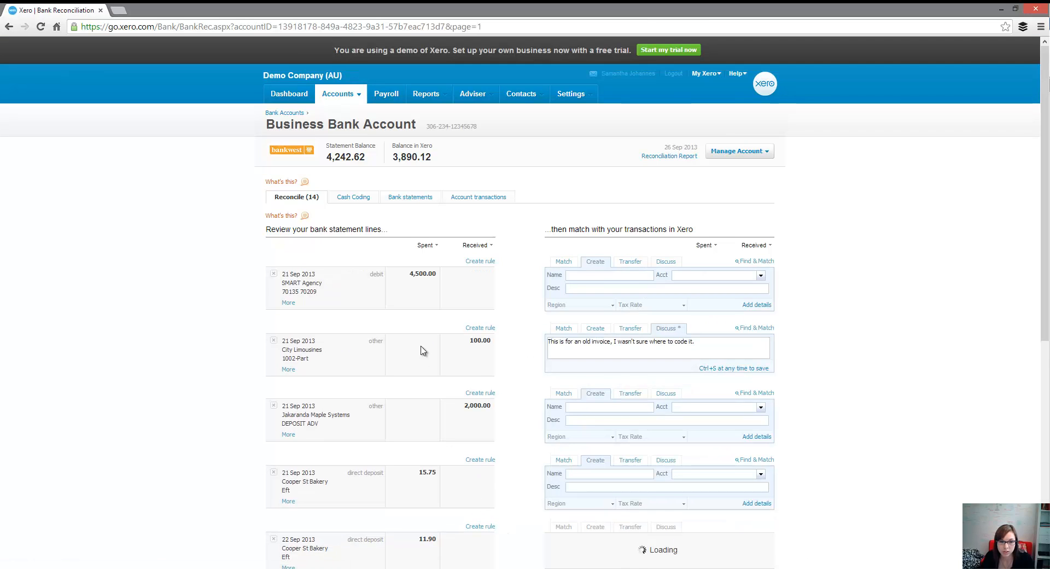
scroll(480, 369, down, 4)
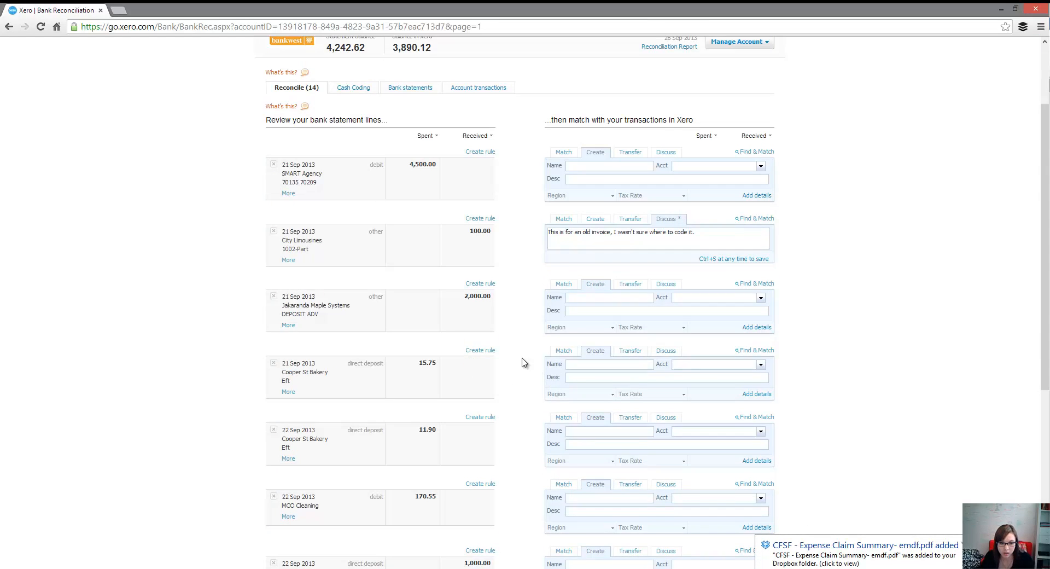
click(482, 352)
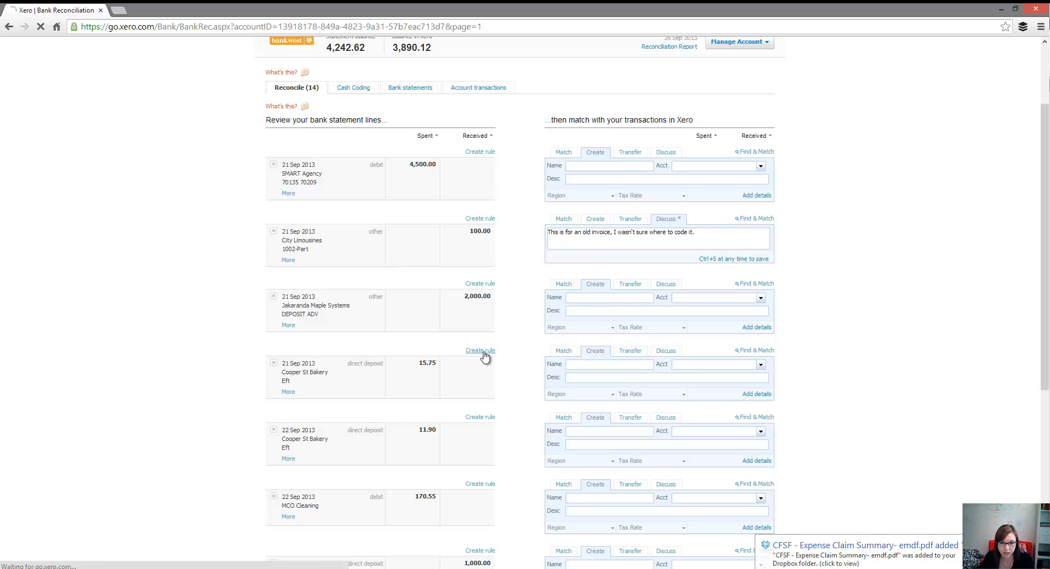
Step: Allocate the Cooper St Bakery rule's remainder as Staff Lunch to account 420 - Entertainment and save the rule
click(404, 404)
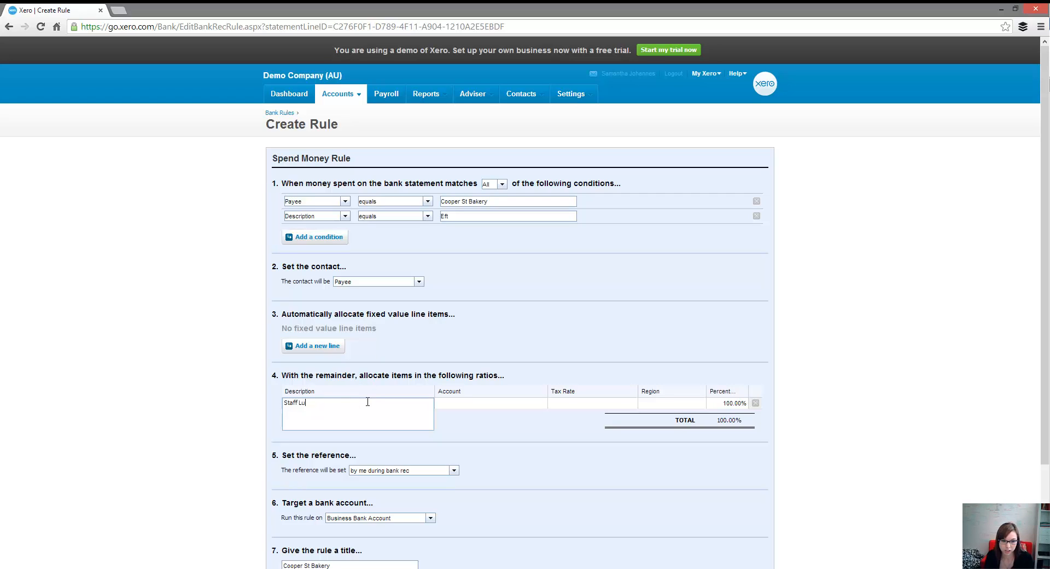
key(Tab)
text(420)
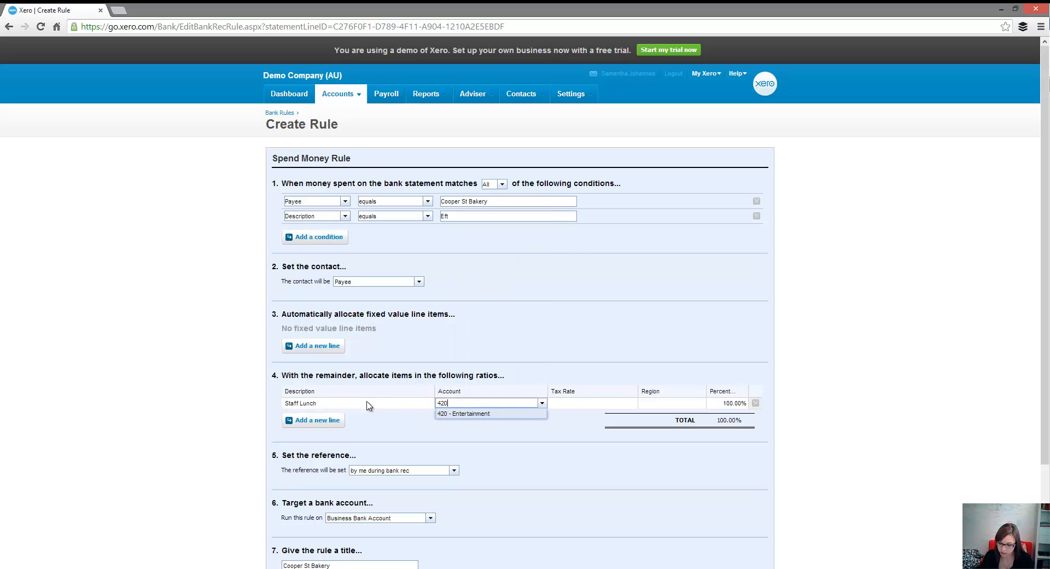
key(Tab)
scroll(610, 448, down, 2)
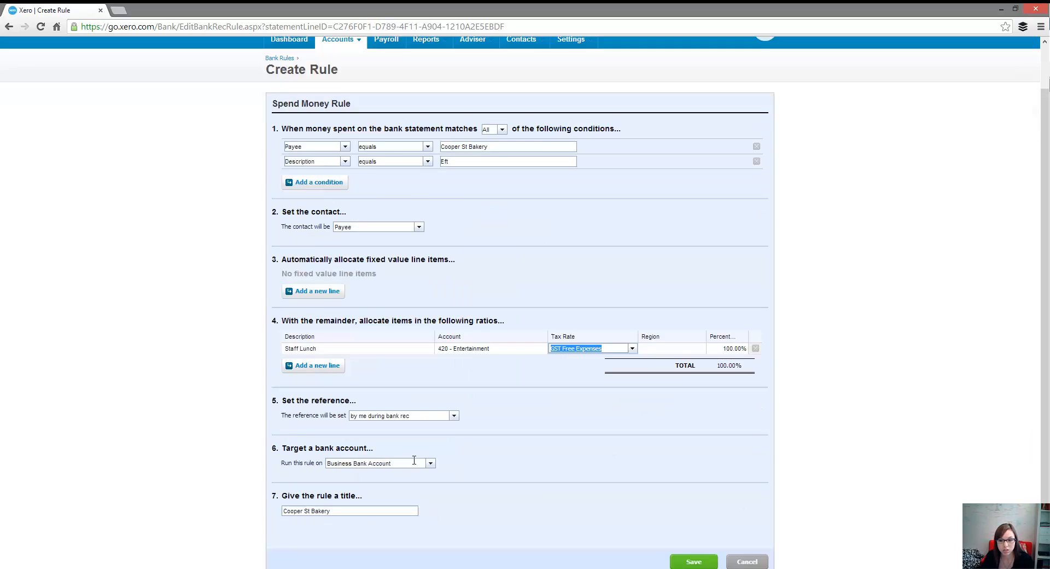
key(Tab)
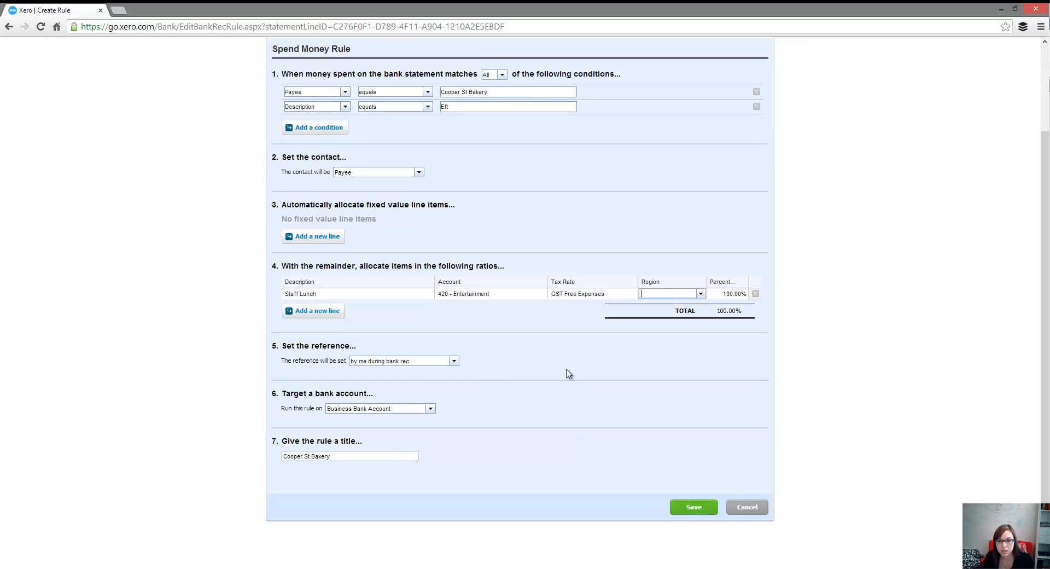
click(694, 505)
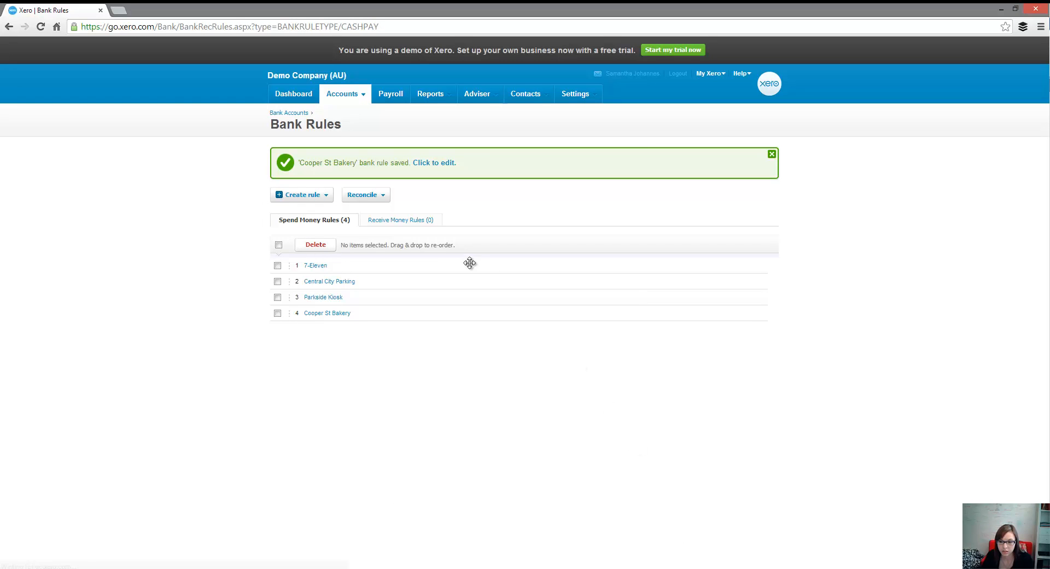
Step: Return to the Business Bank Account reconciliation and accept the Cooper St Bakery rule on the 21 Sep 15.75 and 22 Sep 11.90 lines
click(288, 113)
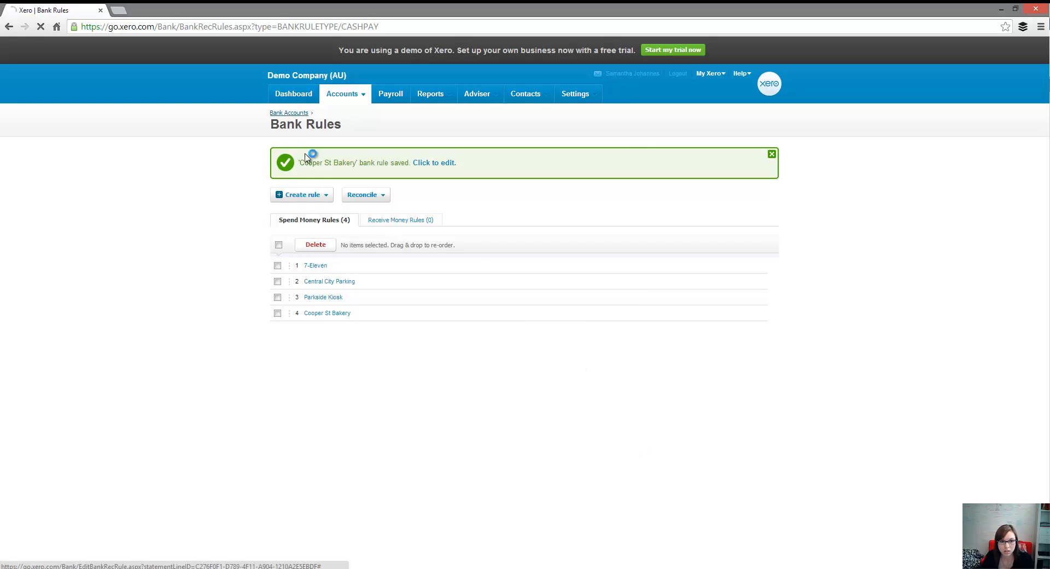
click(295, 254)
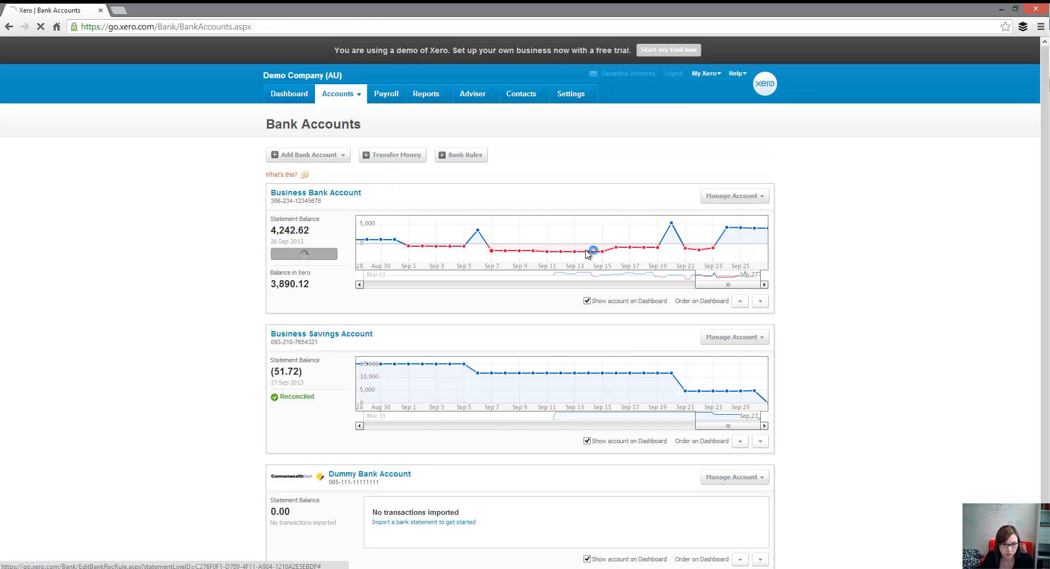
scroll(528, 305, down, 2)
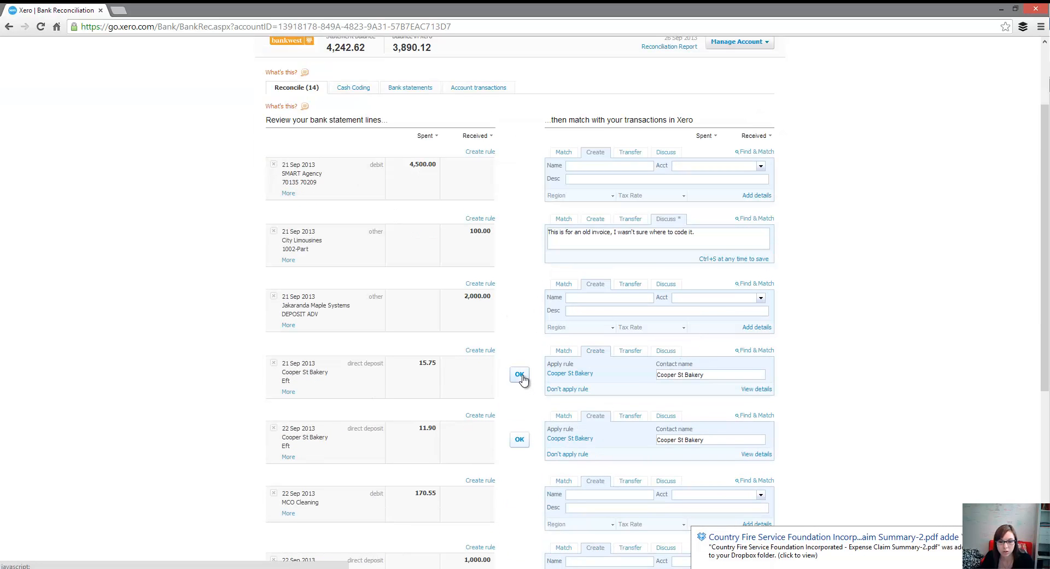
click(518, 375)
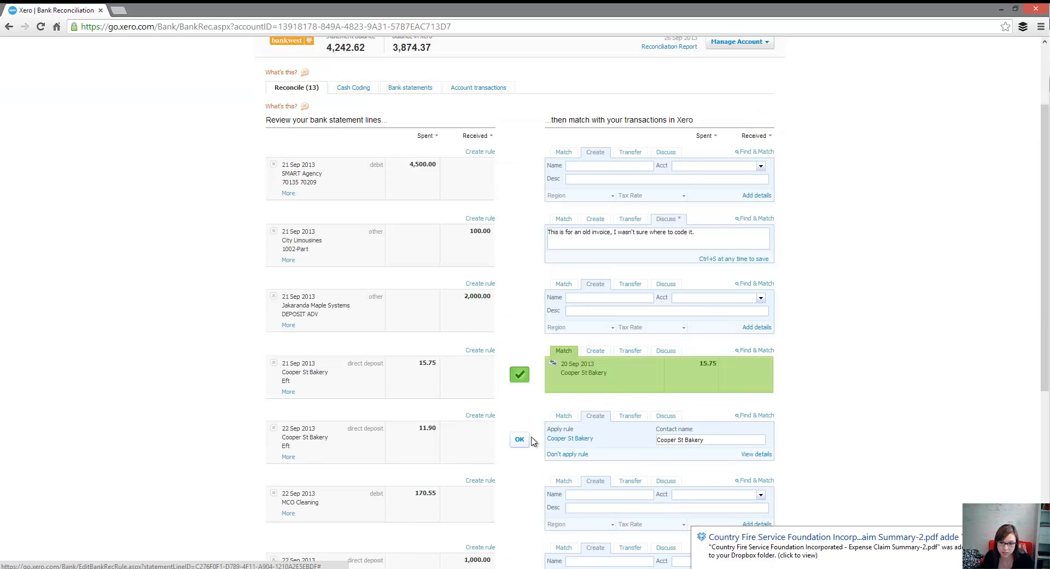
click(519, 374)
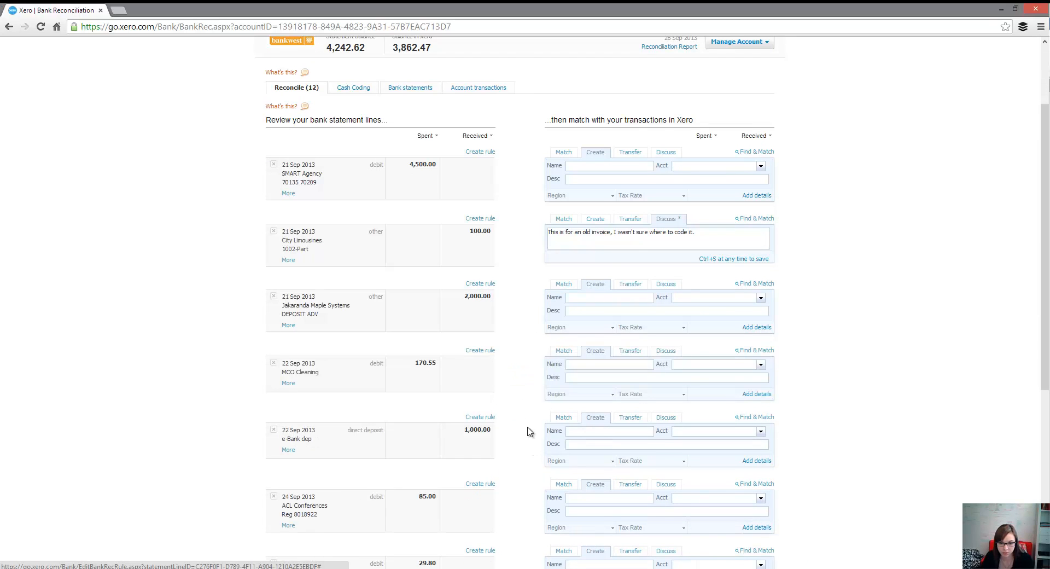
Step: Check page 2 of the statement lines, and on page 1 select the 170.50 MCO Cleaning Services transaction as the match for the 22 Sep MCO Cleaning line
scroll(528, 429, down, 6)
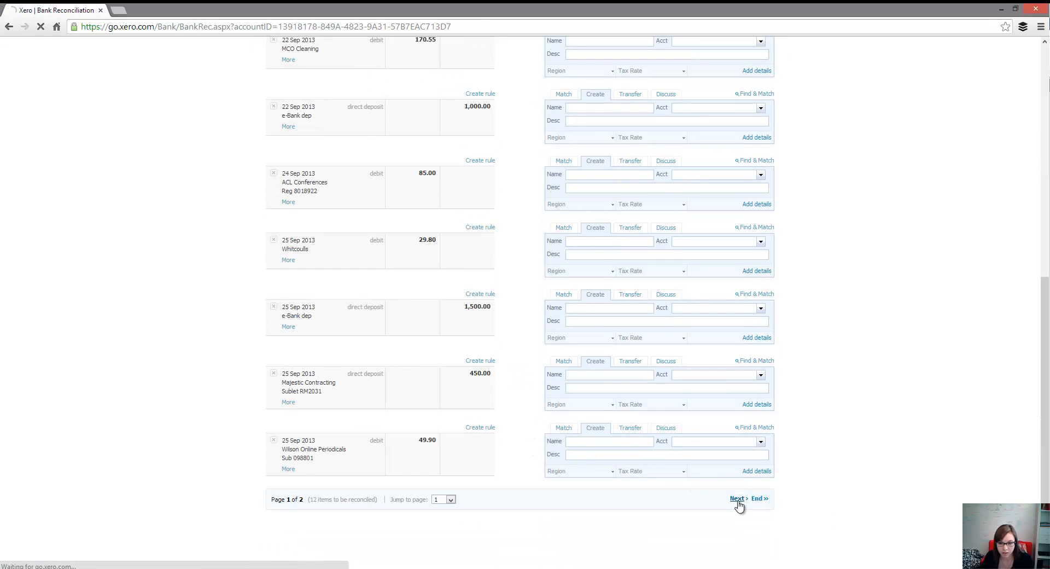
click(737, 499)
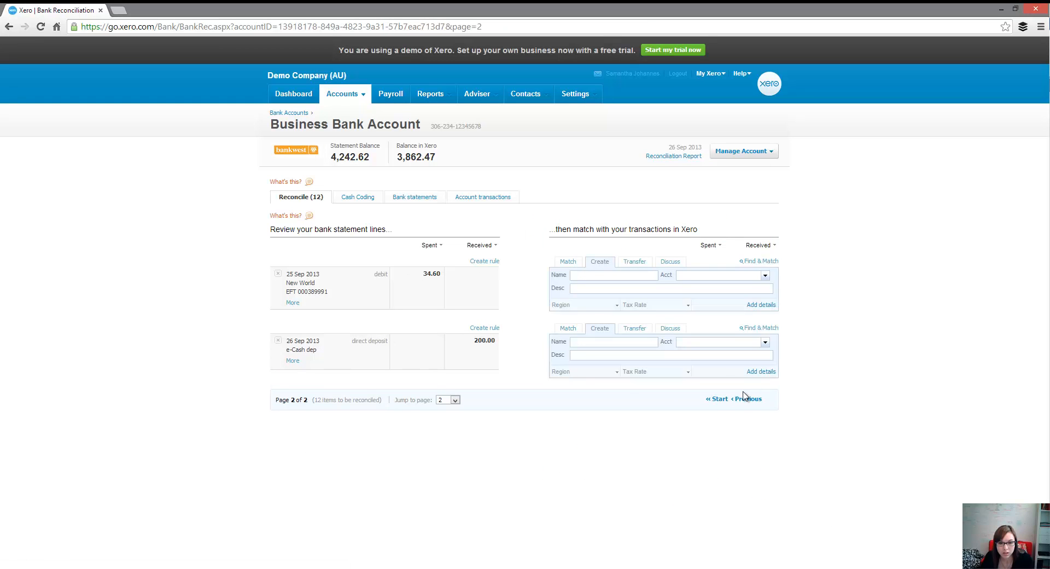
click(715, 400)
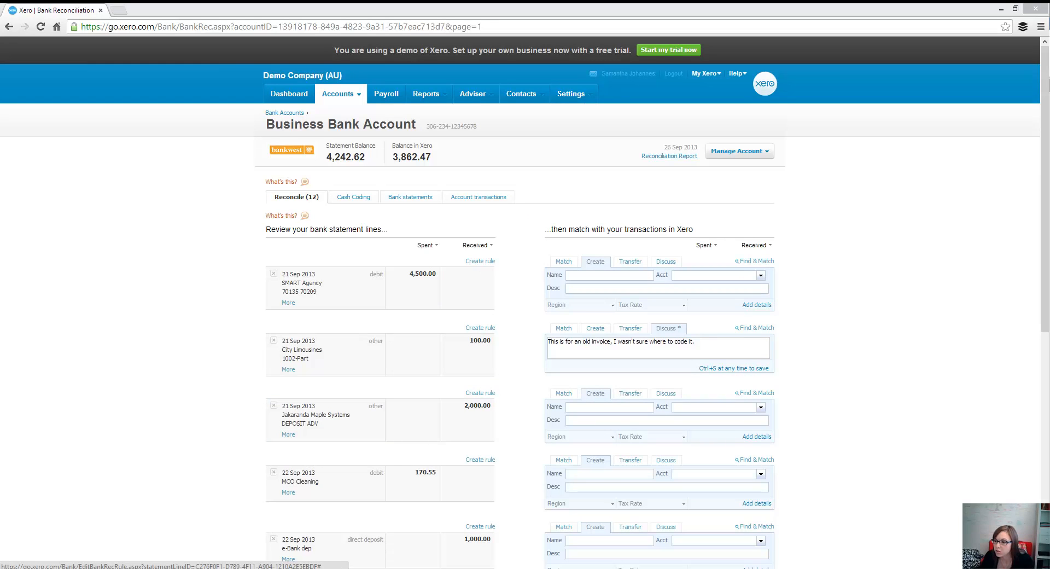
scroll(514, 419, down, 3)
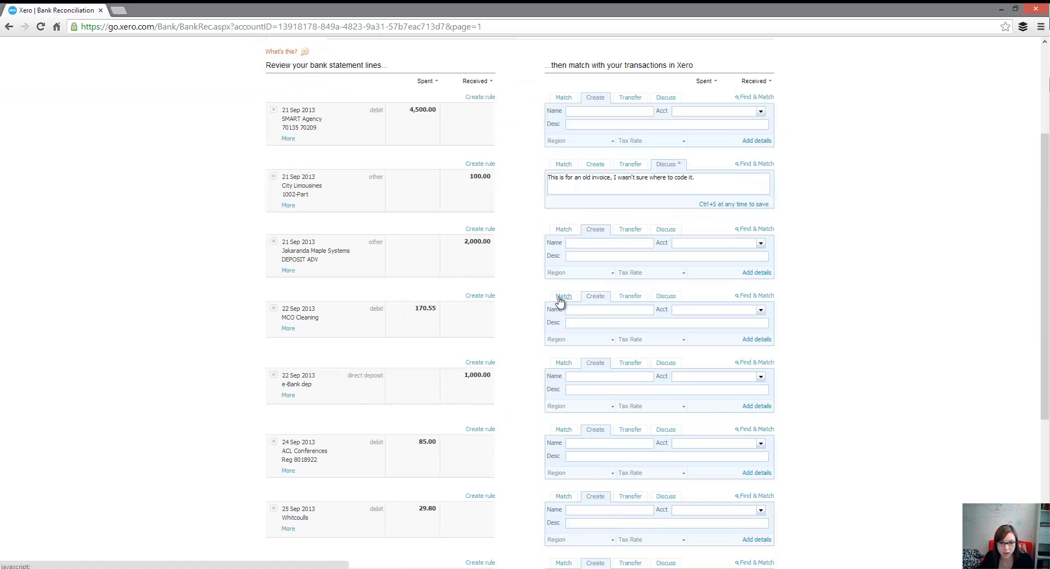
click(563, 297)
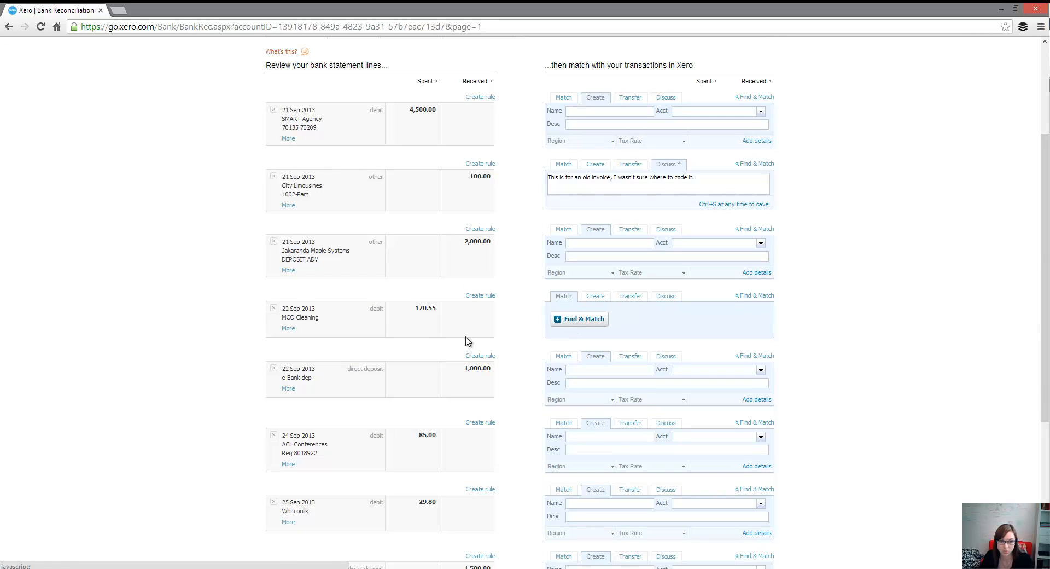
click(597, 324)
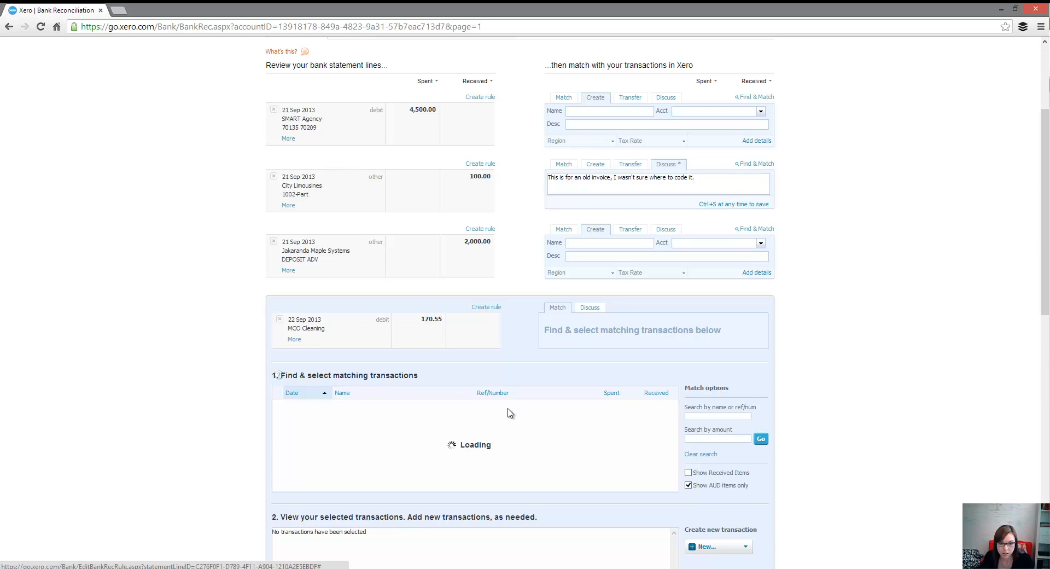
click(356, 394)
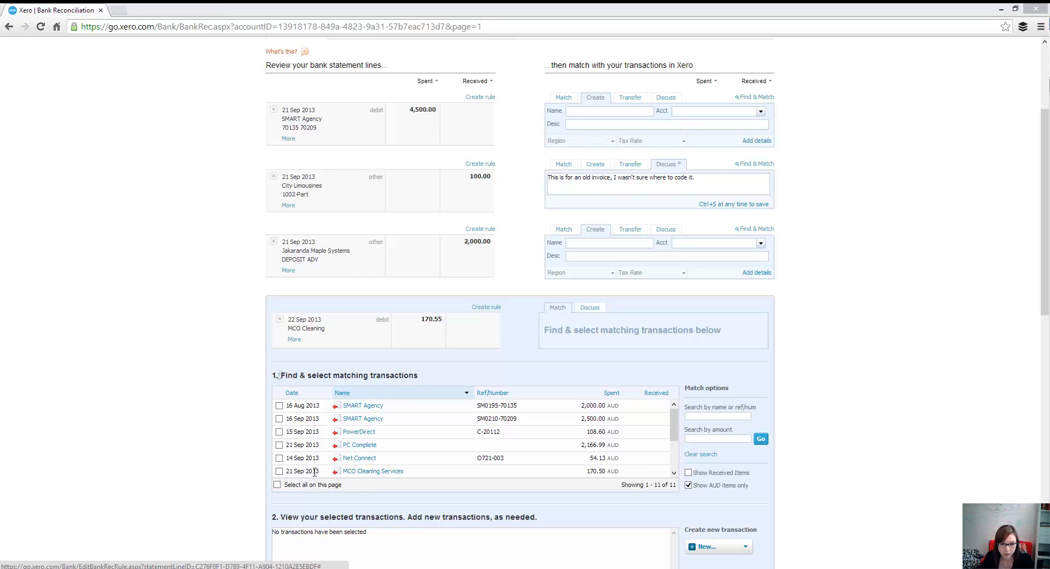
click(279, 471)
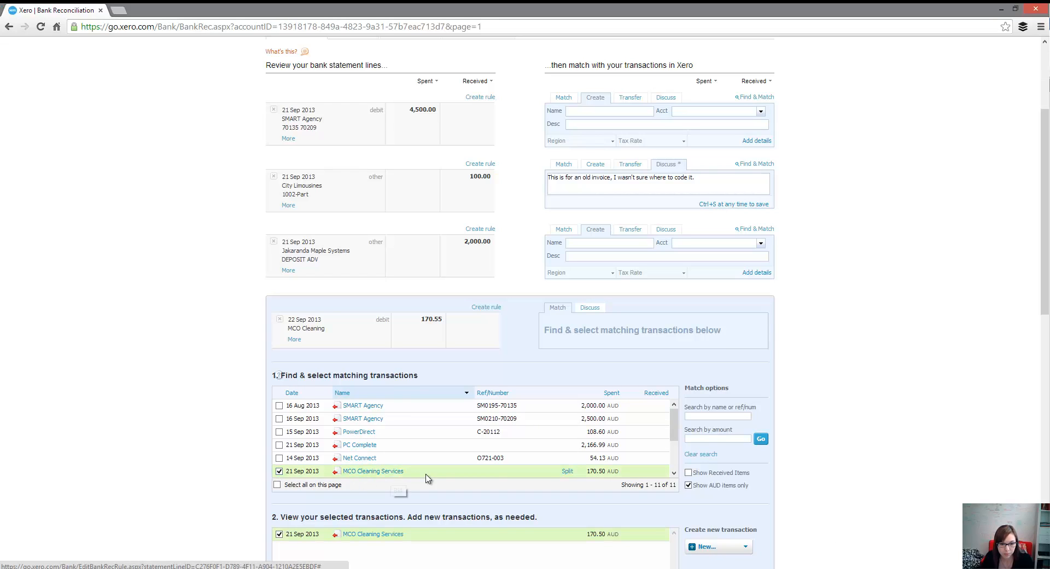
Step: Add a minor adjustment of 0.05 to the MCO Cleaning match and reconcile the line
scroll(544, 472, down, 3)
scroll(594, 378, up, 1)
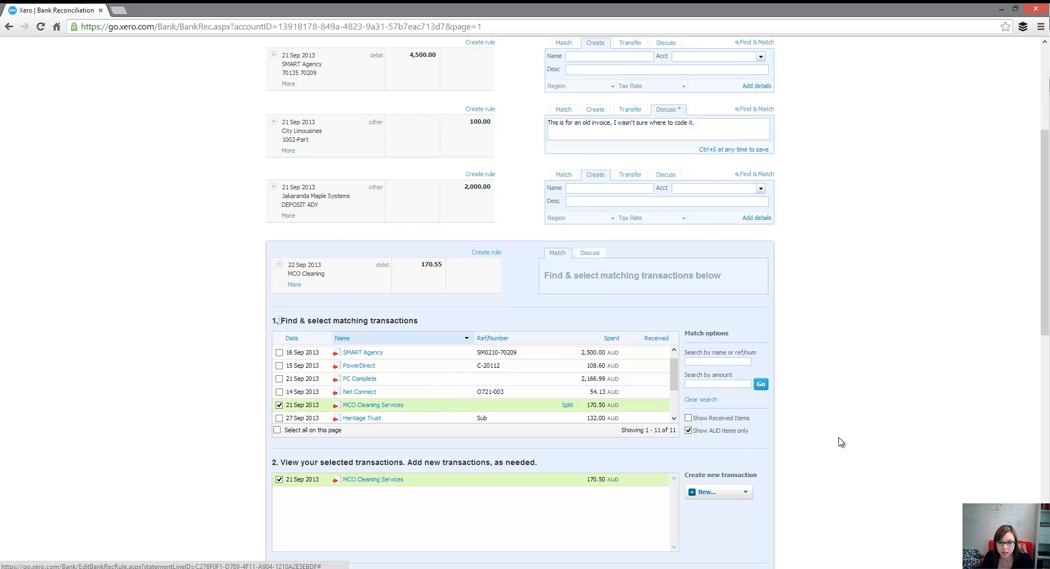
scroll(841, 441, down, 3)
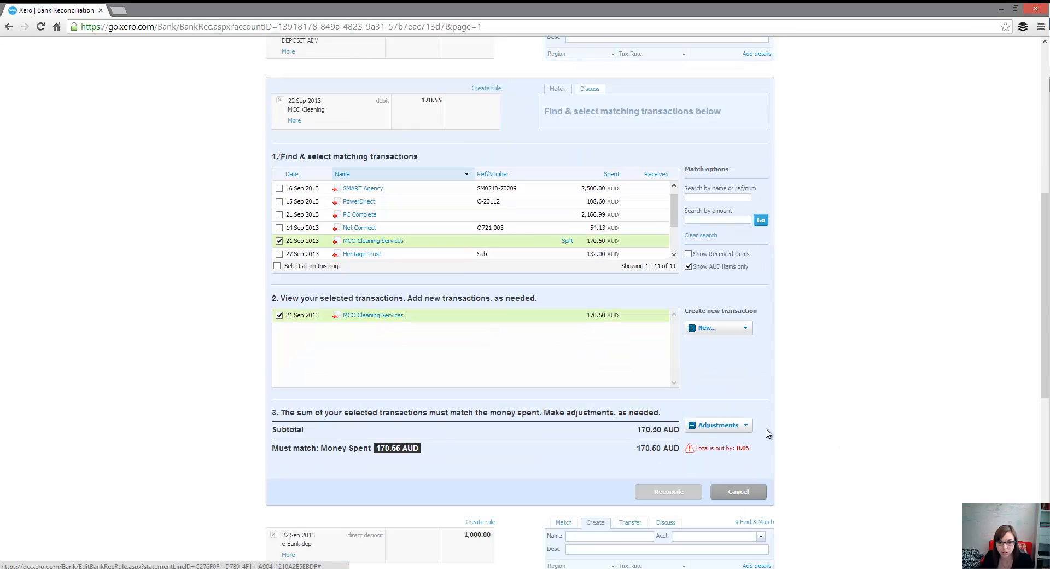
click(701, 426)
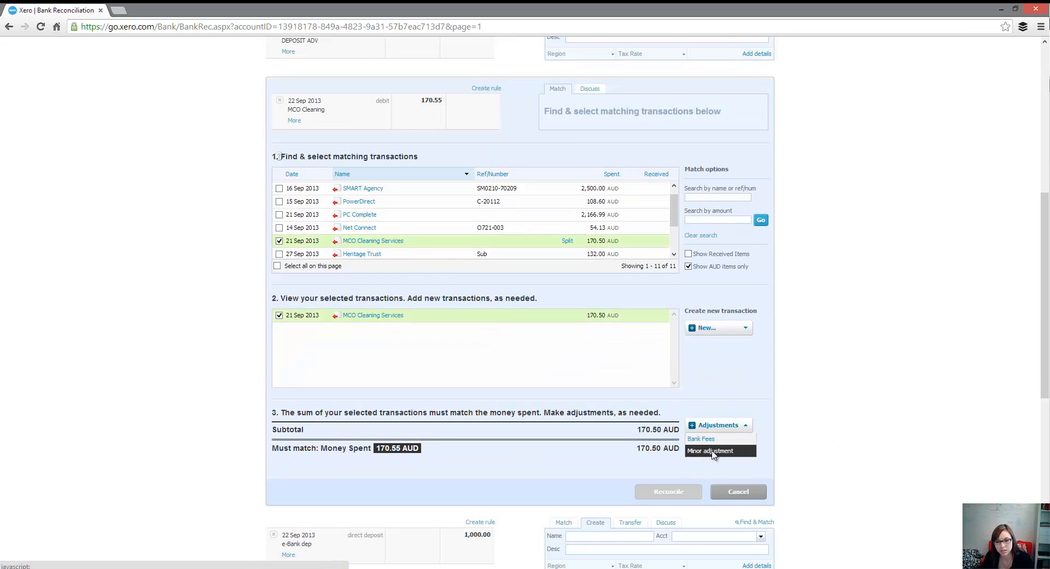
click(713, 454)
click(659, 450)
text(0.05)
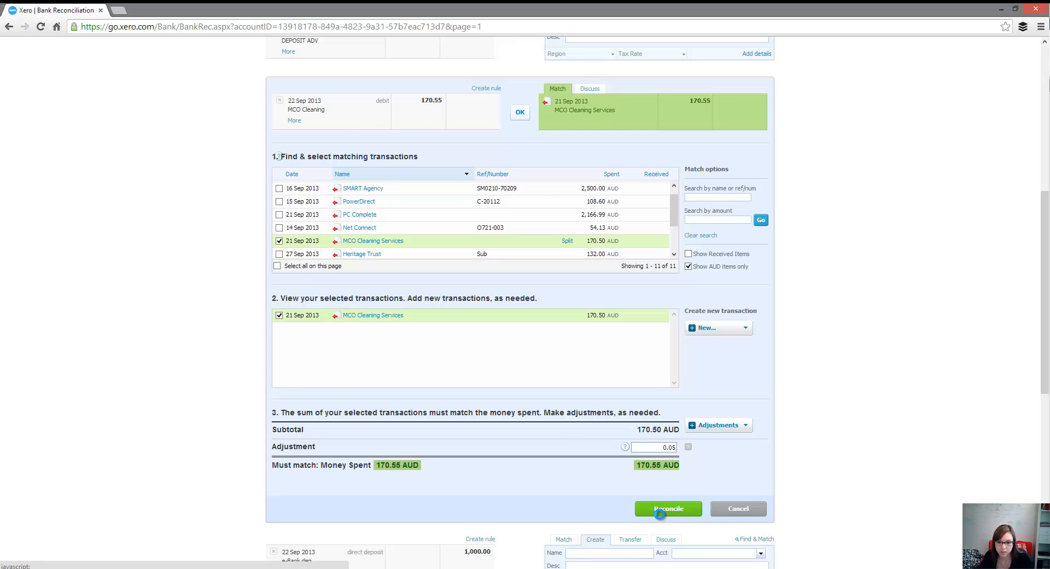
click(669, 509)
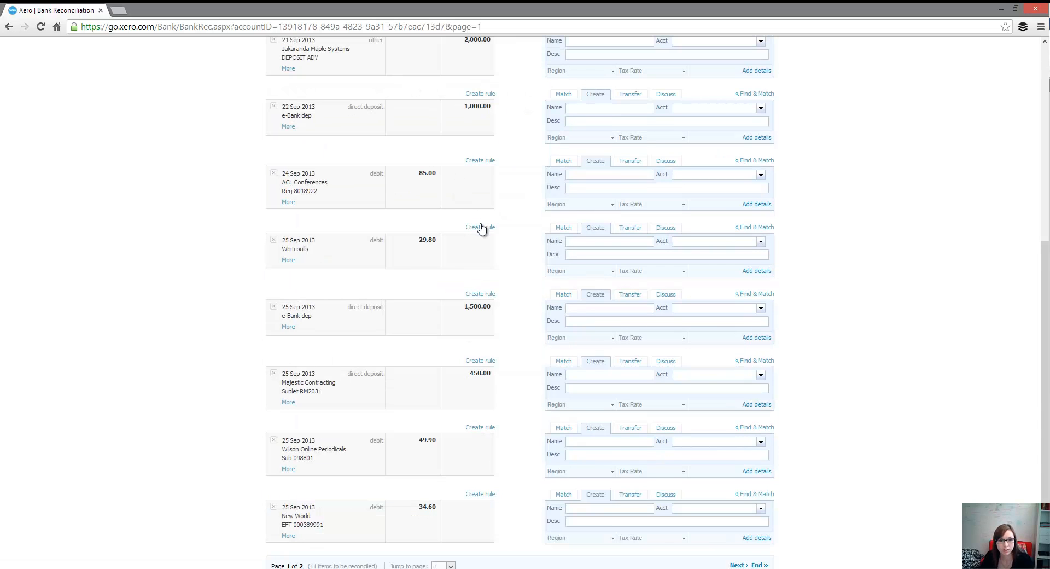
Step: Code the 24 Sep ACL Conferences 85.00 line to the name ACL Conference and account 429 - General Expenses
click(584, 177)
text(ACL Conference)
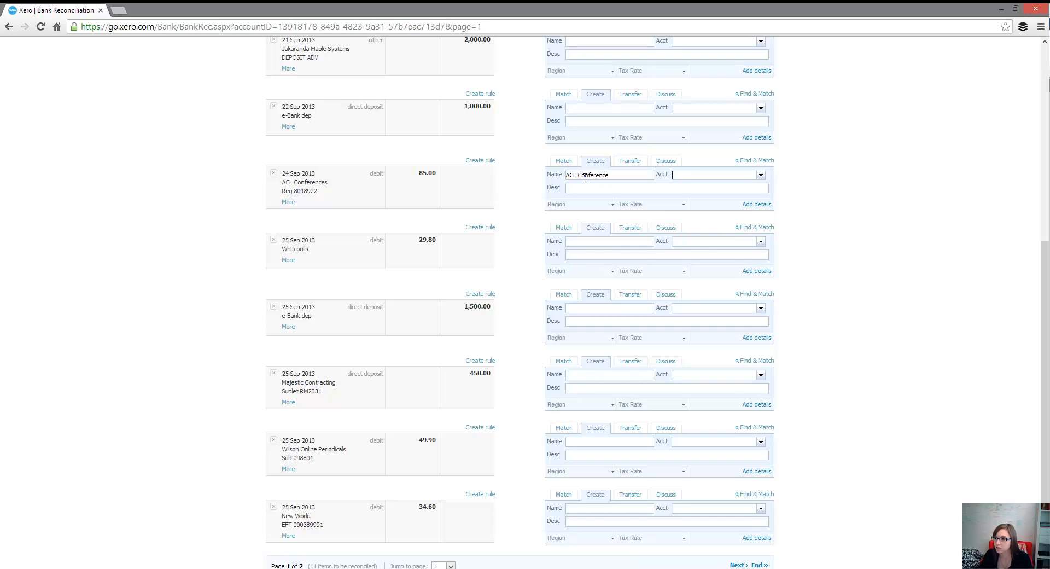
text(429)
key(Return)
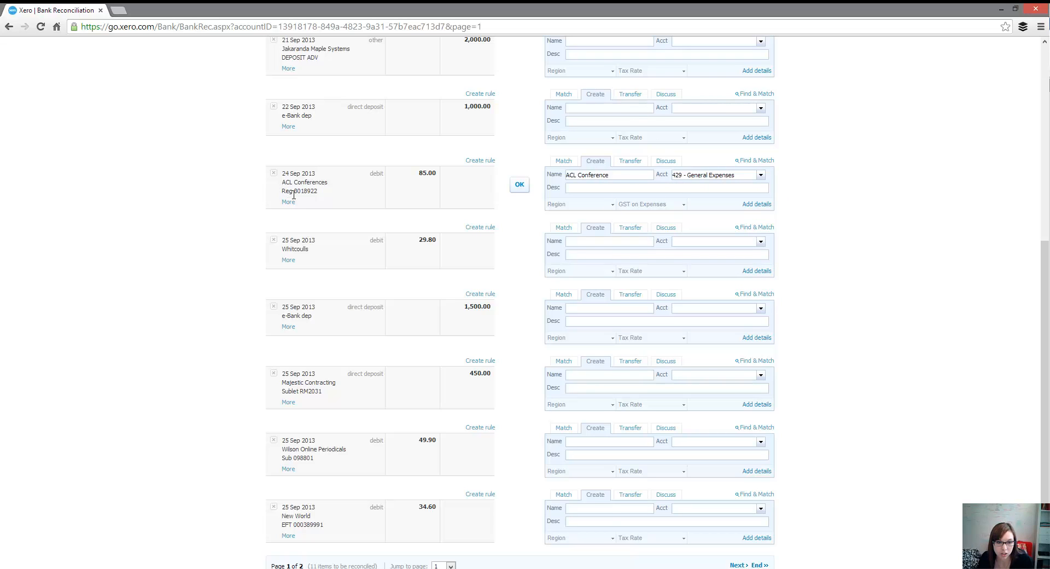
Step: Describe the ACL Conferences line with its Reg reference followed by "Staff Training" and reconcile it
drag(282, 193, 327, 199)
click(619, 192)
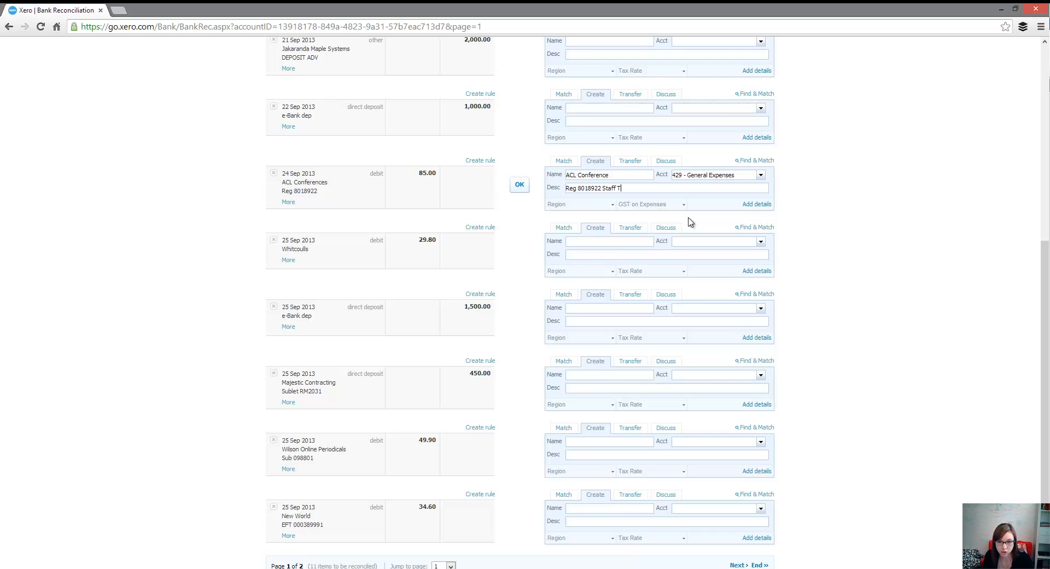
text(ining)
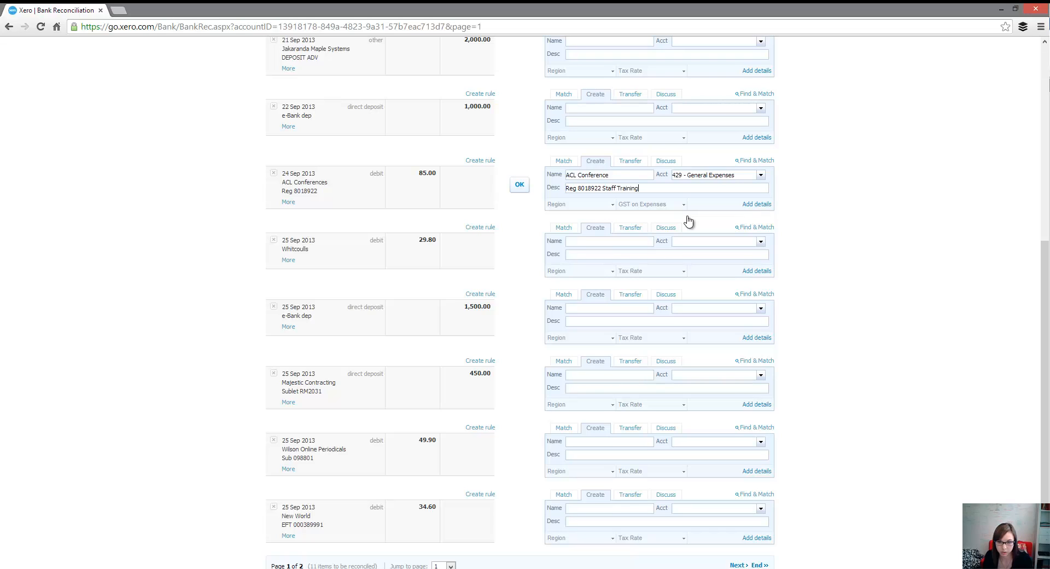
click(520, 184)
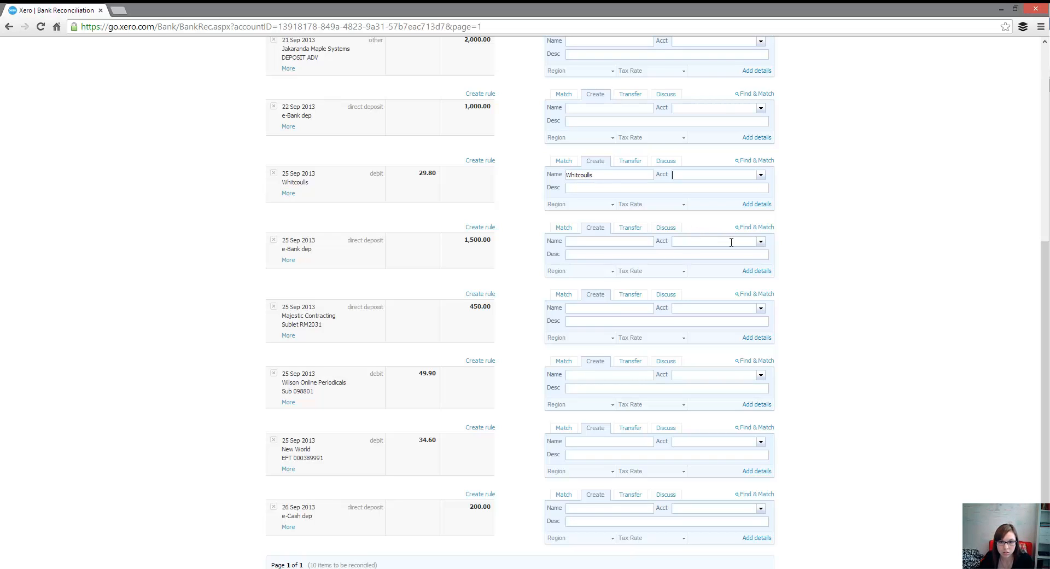
Step: Reconcile the 25 Sep Whitcoulls 29.80 line to the name Whitcoulls and account 429 - General Expenses
text(429)
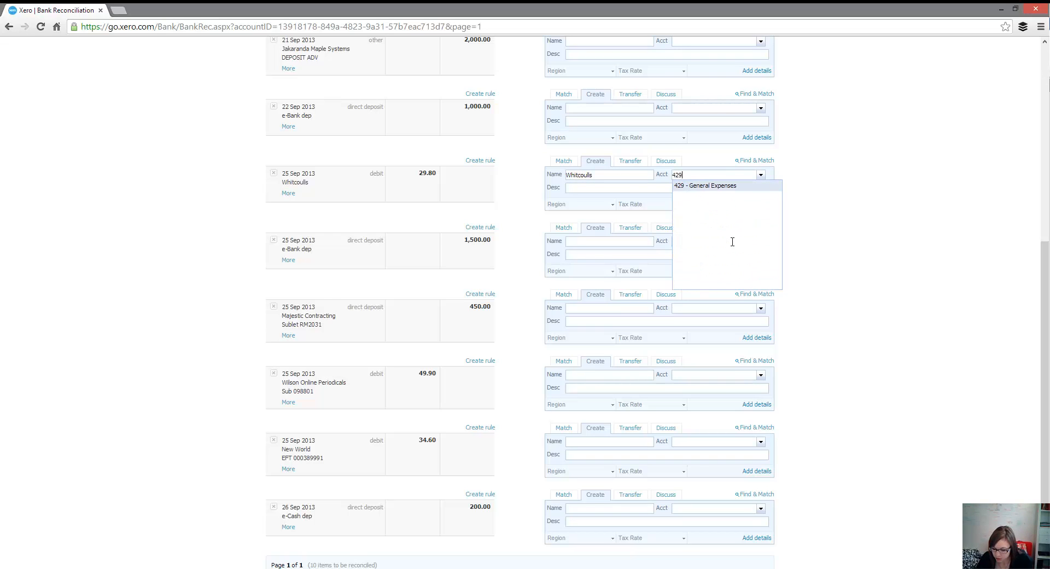
key(Return)
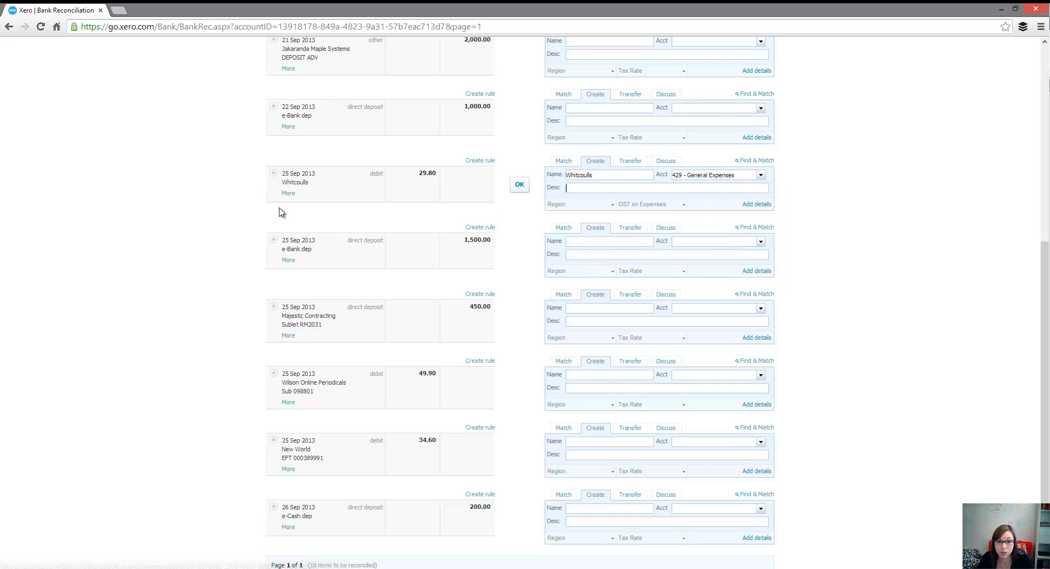
click(520, 185)
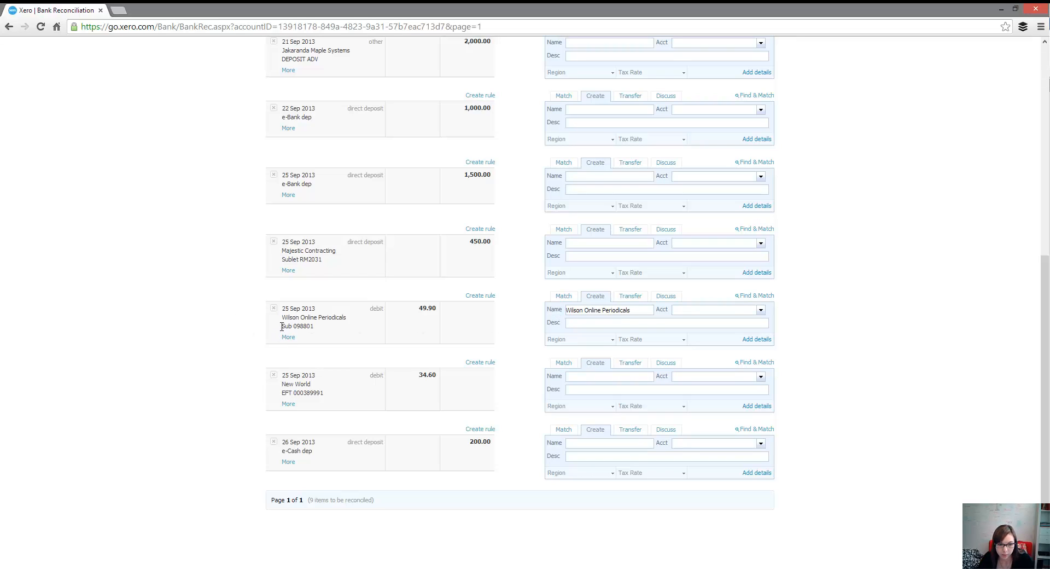
Step: Reconcile the 25 Sep Wilson Online Periodicals 49.90 line to account 429 - General Expenses, using its Sub reference as the description
drag(293, 326, 316, 324)
click(577, 325)
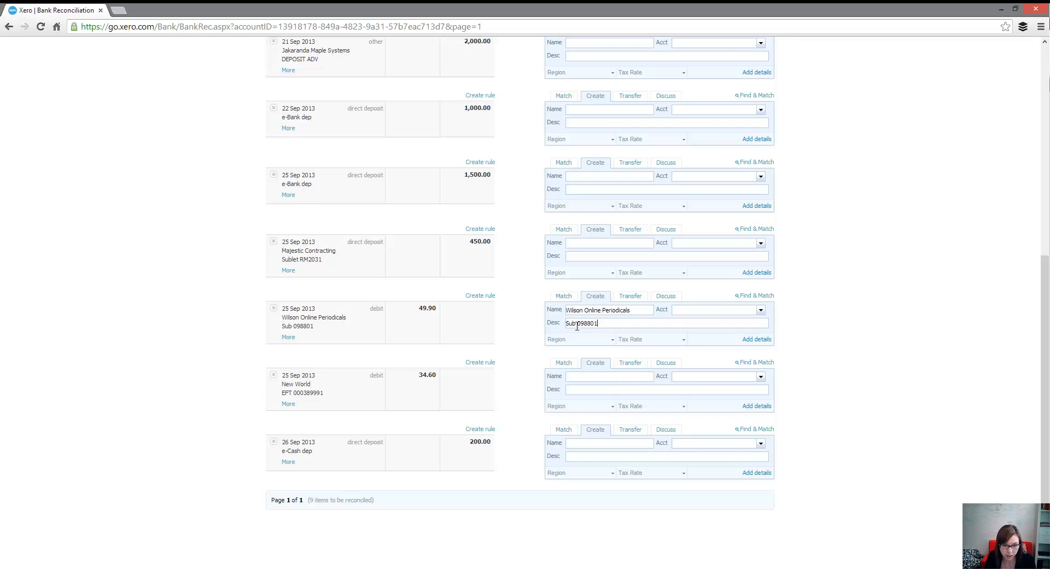
click(712, 309)
text(Gener)
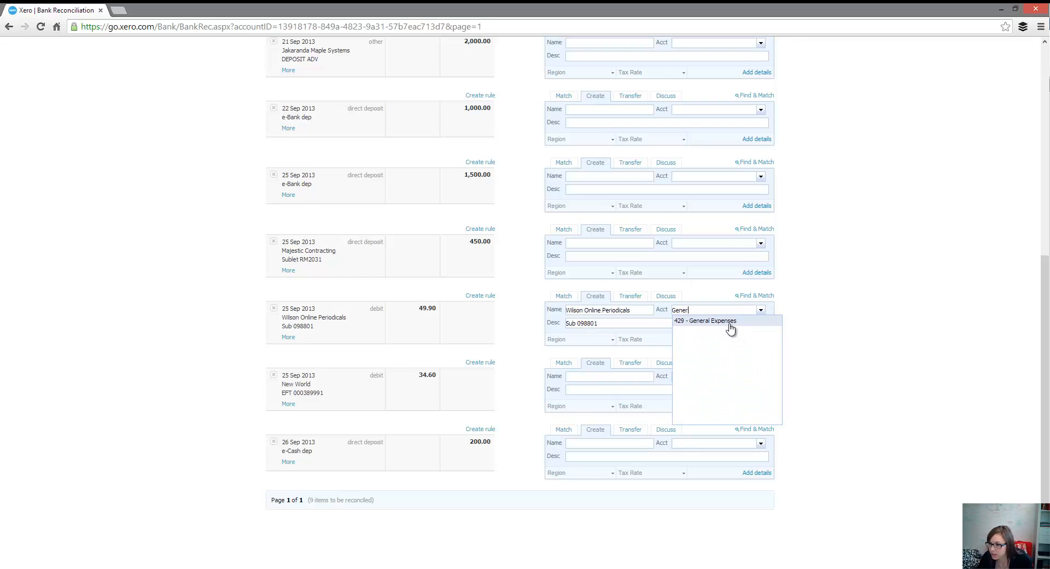
click(728, 321)
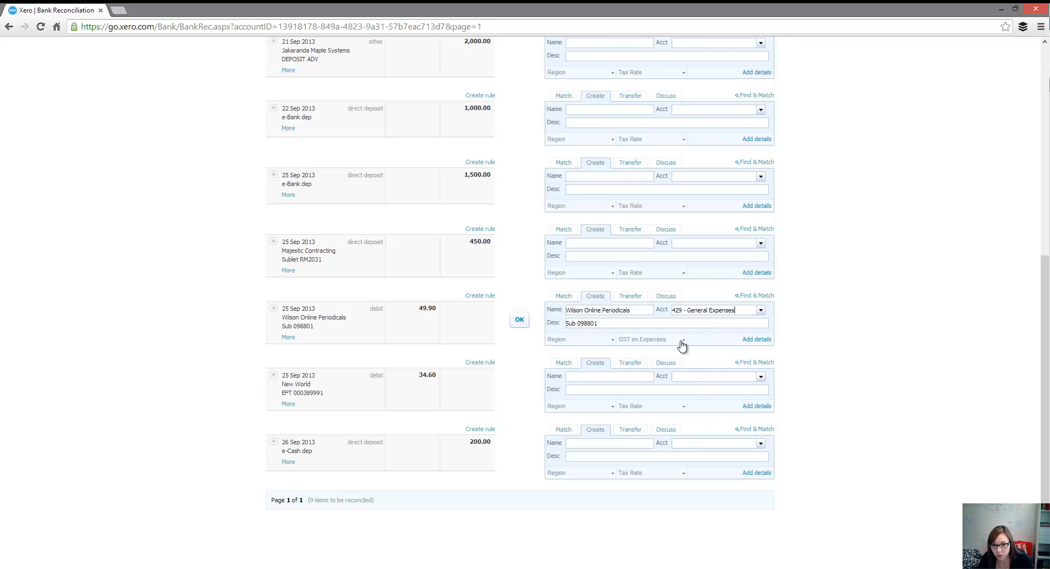
click(519, 321)
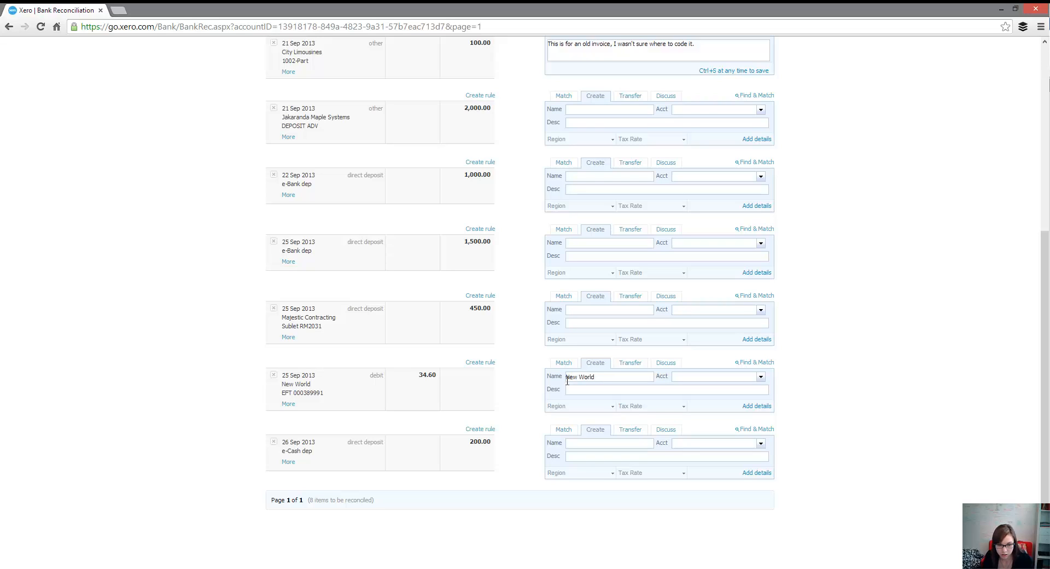
Step: Reconcile the 25 Sep New World 34.60 line to account 429 - General Expenses, using its EFT reference as the description
text(429)
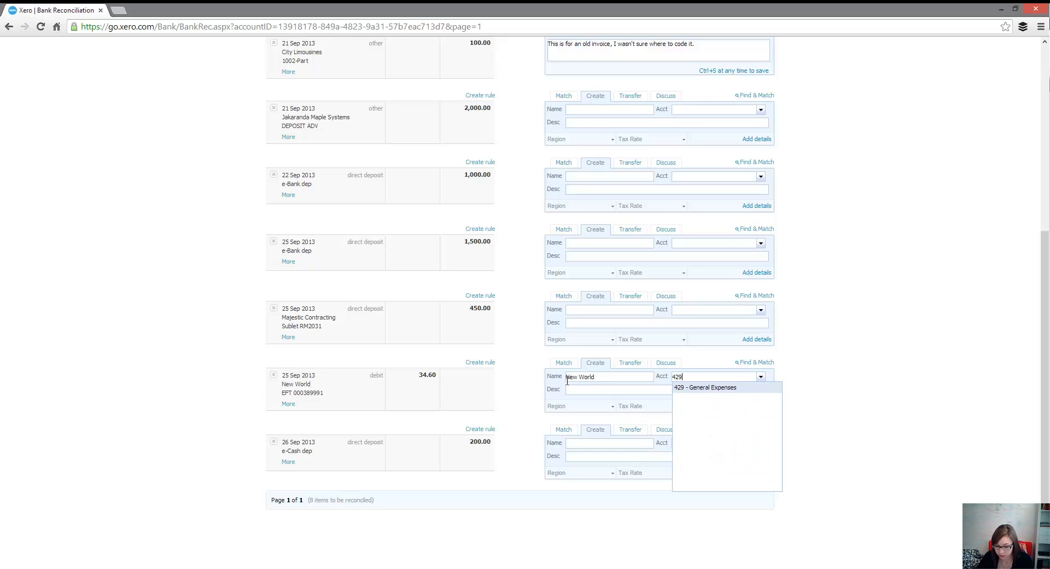
key(Tab)
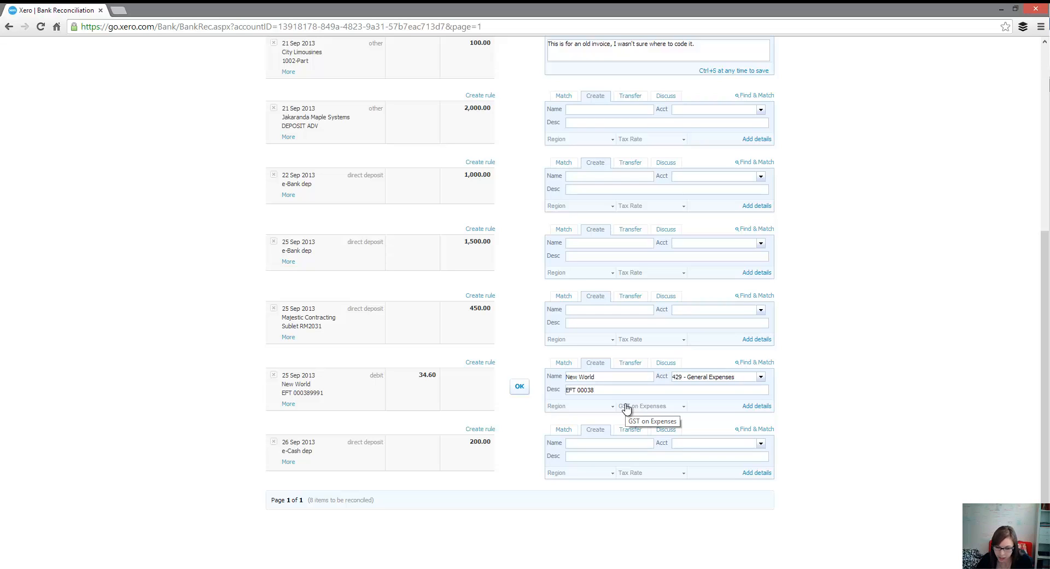
text(EFT 000389991)
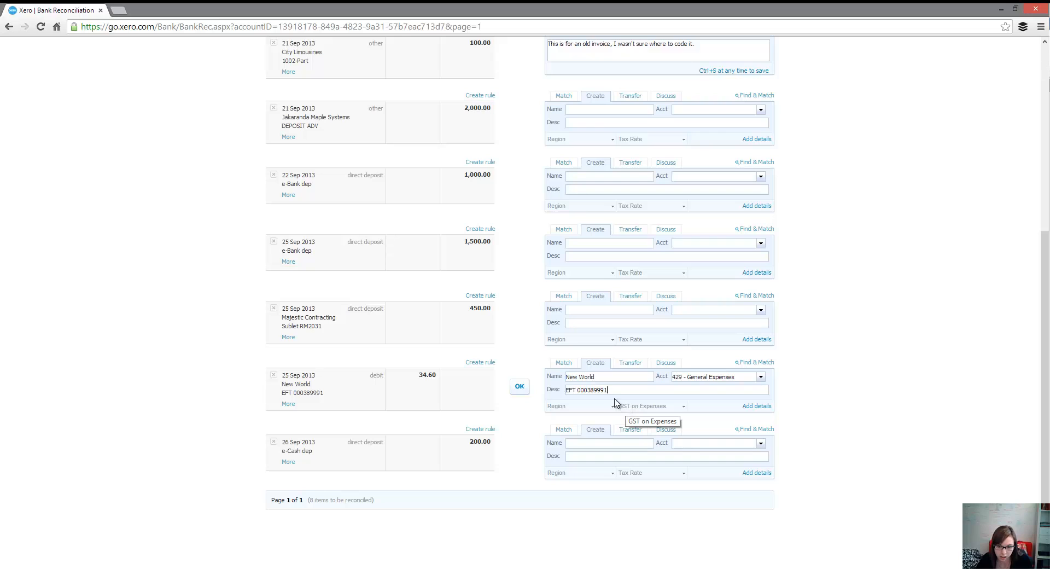
click(520, 388)
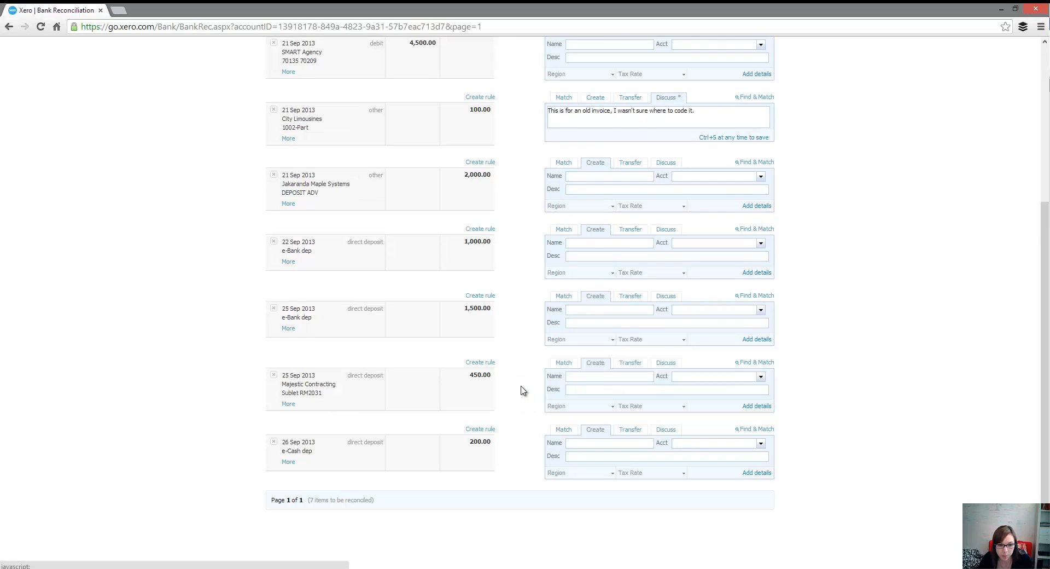
Step: Match the SMART Agency 4,500.00 line to the 16 Aug 2,000.00 and 16 Sep 2,500.00 SMART Agency transactions and reconcile it
scroll(503, 298, up, 3)
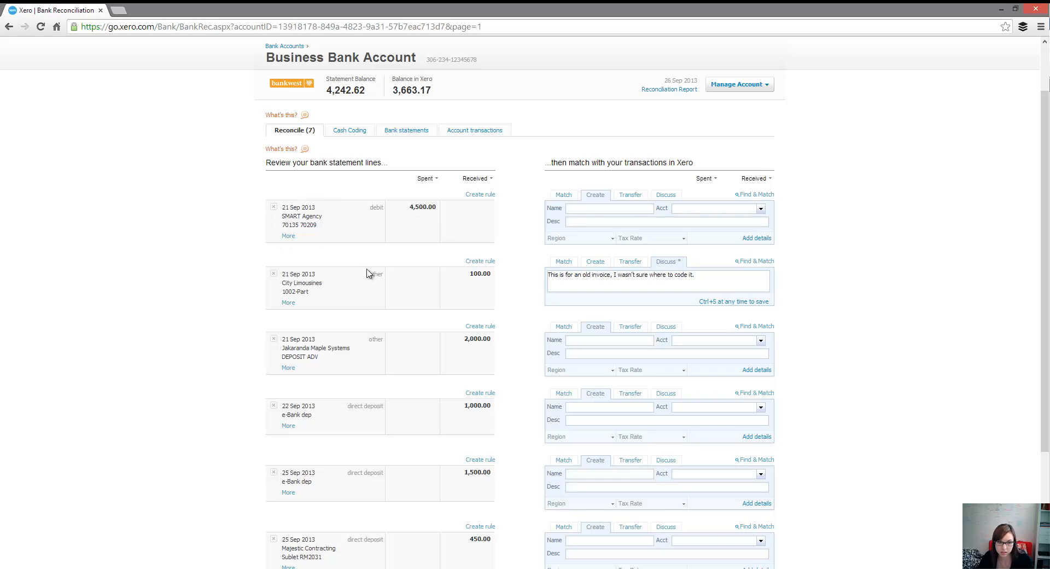
click(563, 195)
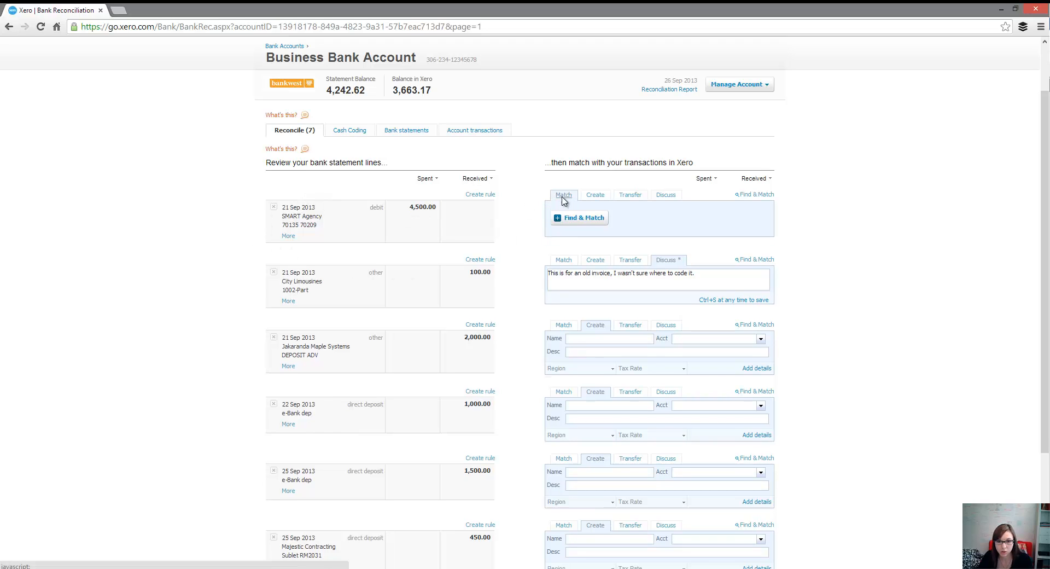
click(578, 218)
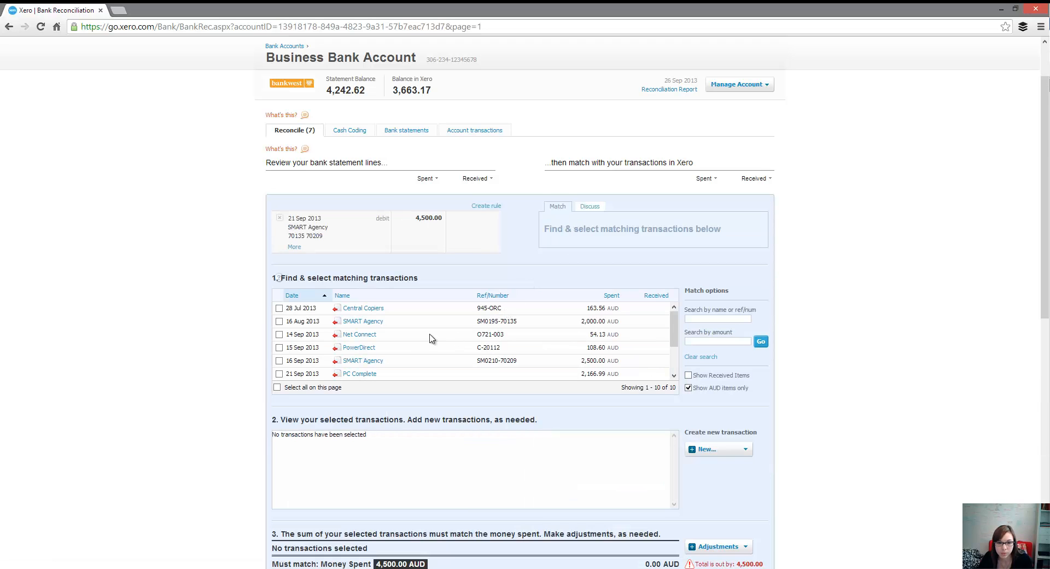
click(355, 296)
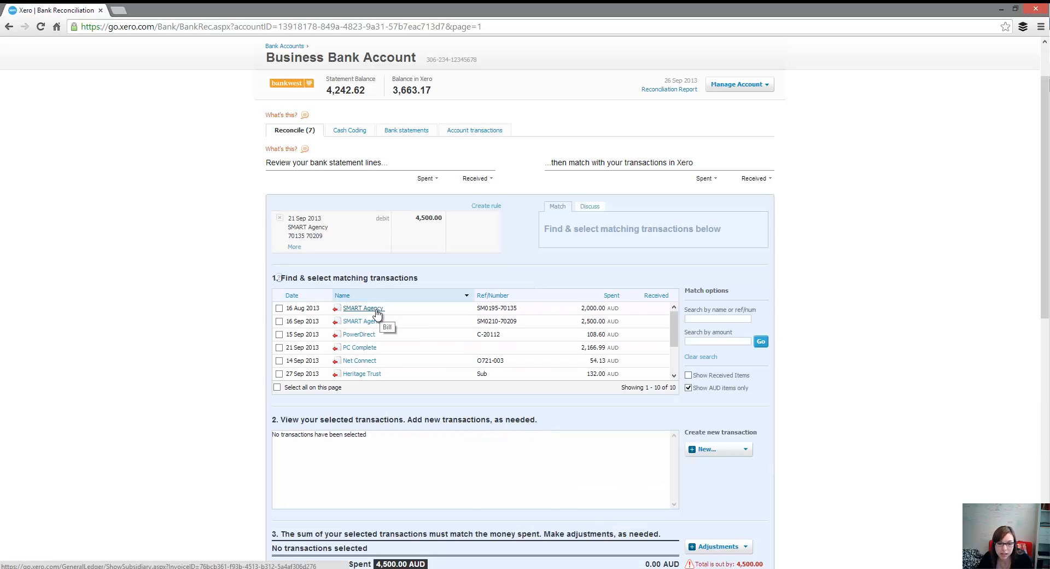
click(279, 307)
click(279, 321)
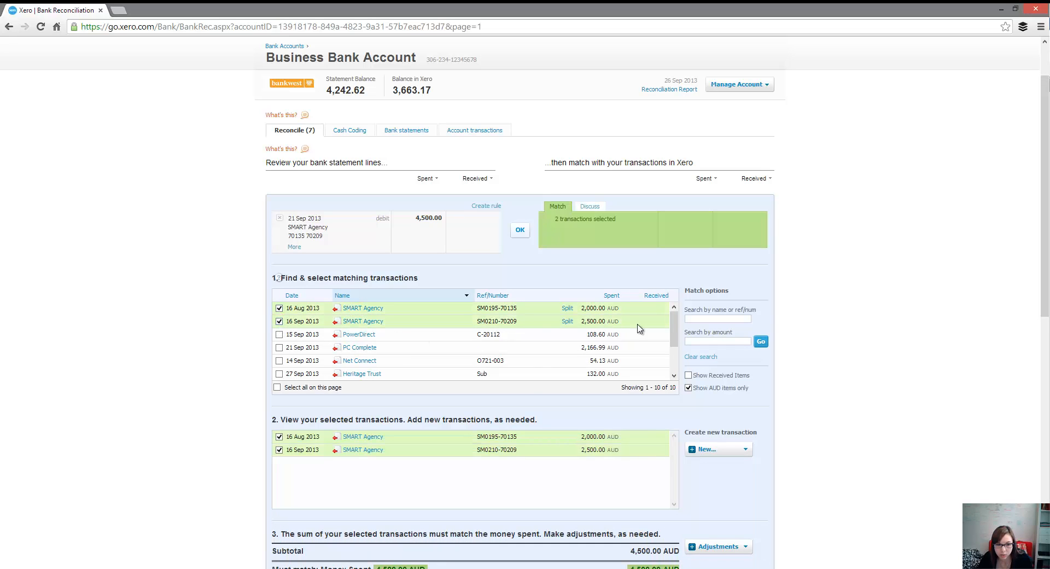
scroll(633, 264, down, 1)
scroll(553, 199, down, 2)
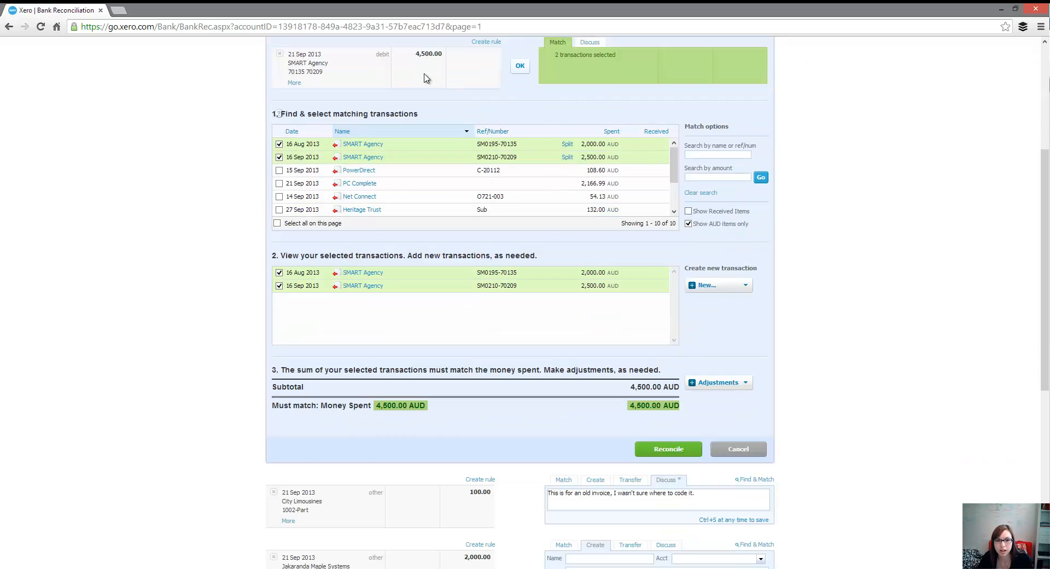
scroll(437, 147, up, 1)
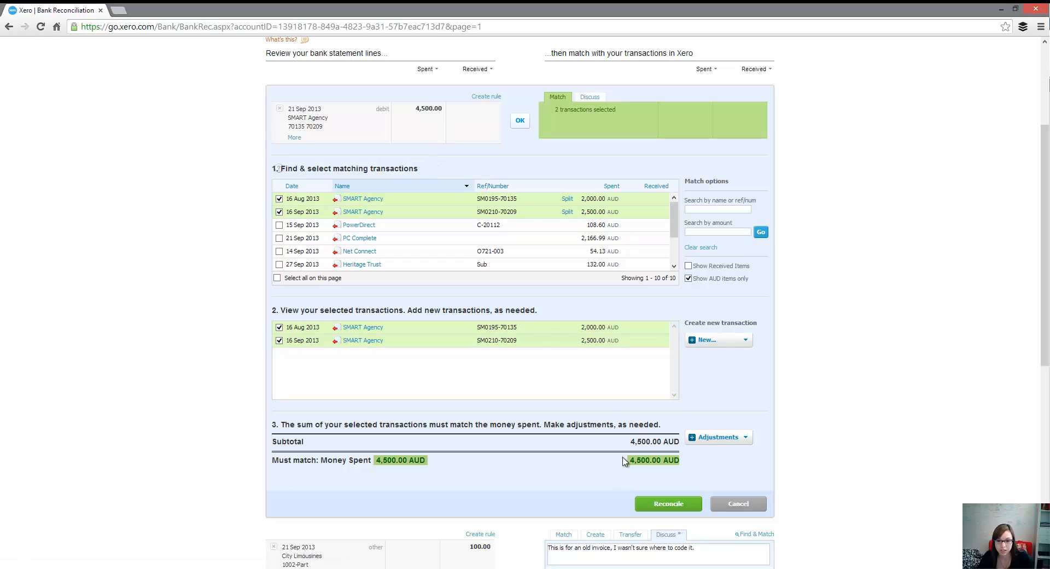
click(677, 504)
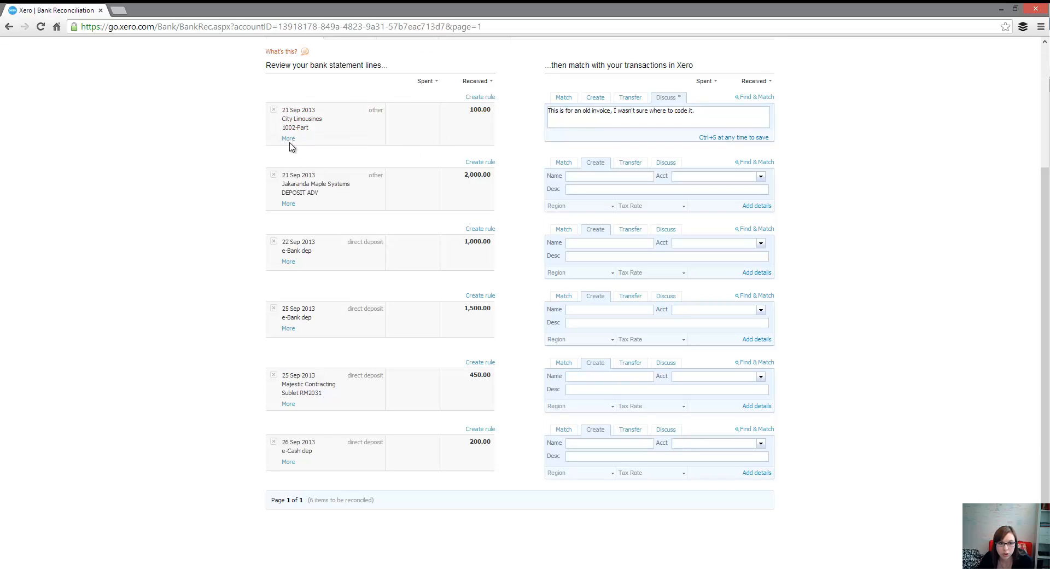
Step: Match the City Limousines 100.00 line to the 6 Jul City Limousines invoice, split for a part payment of 100.00, and reconcile it
click(564, 99)
click(574, 123)
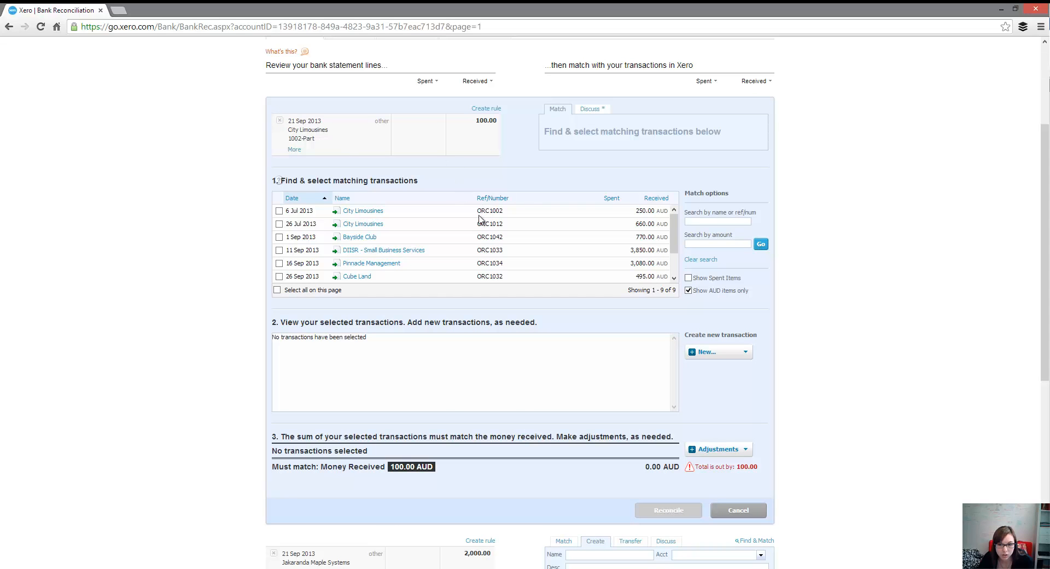
click(279, 210)
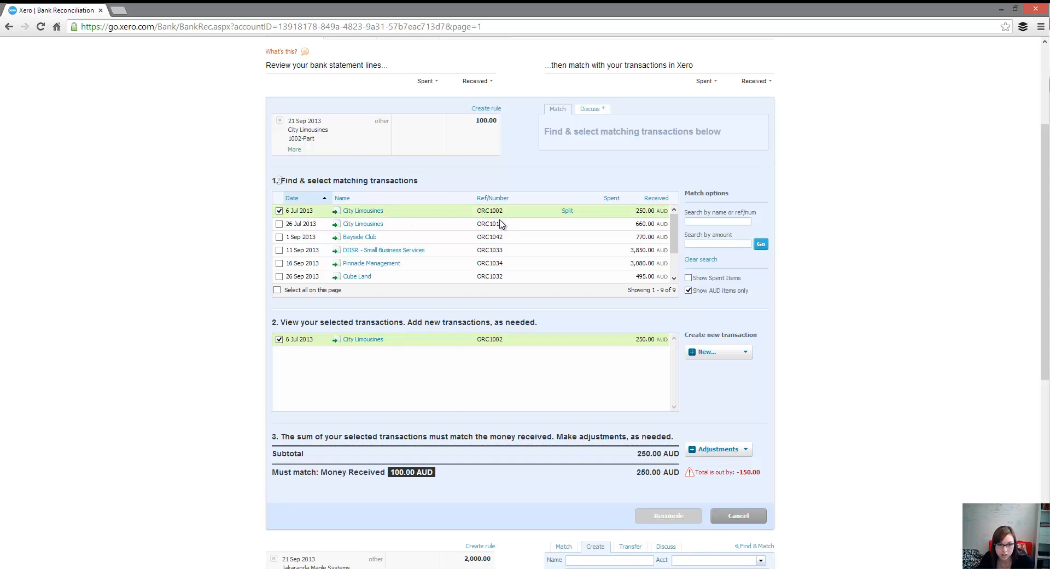
click(567, 211)
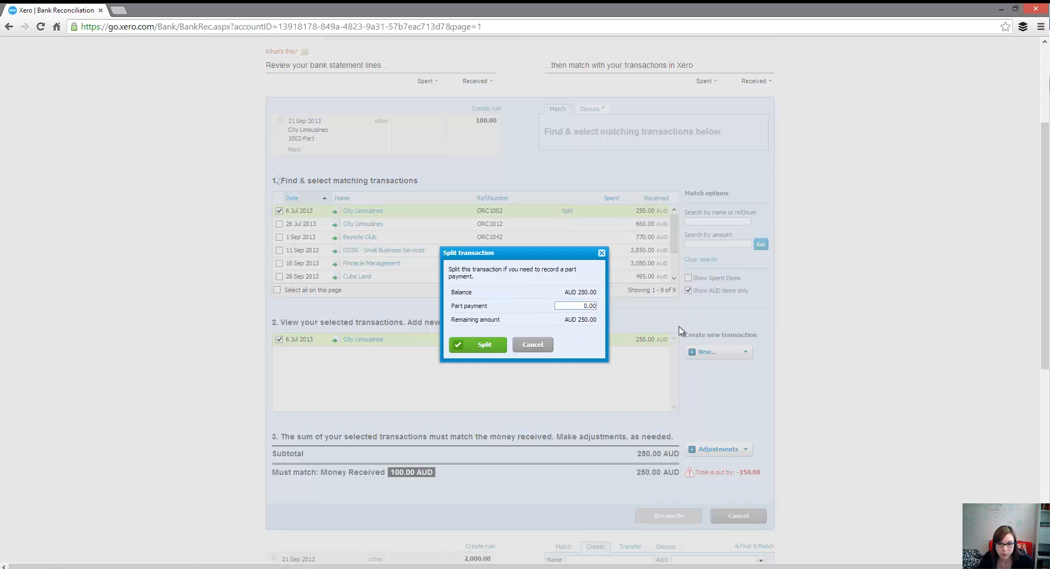
text(10)
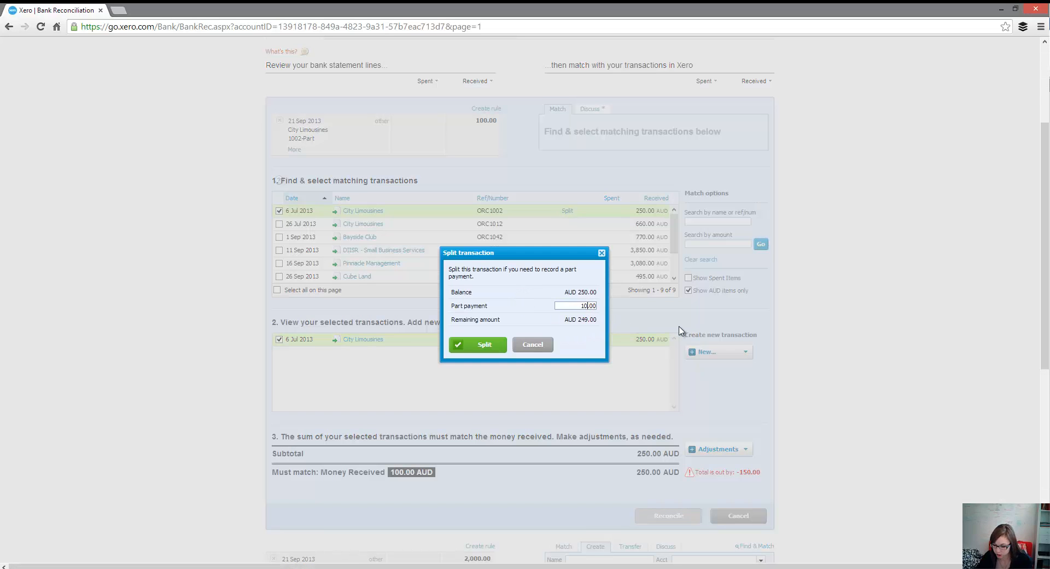
text(0)
click(485, 344)
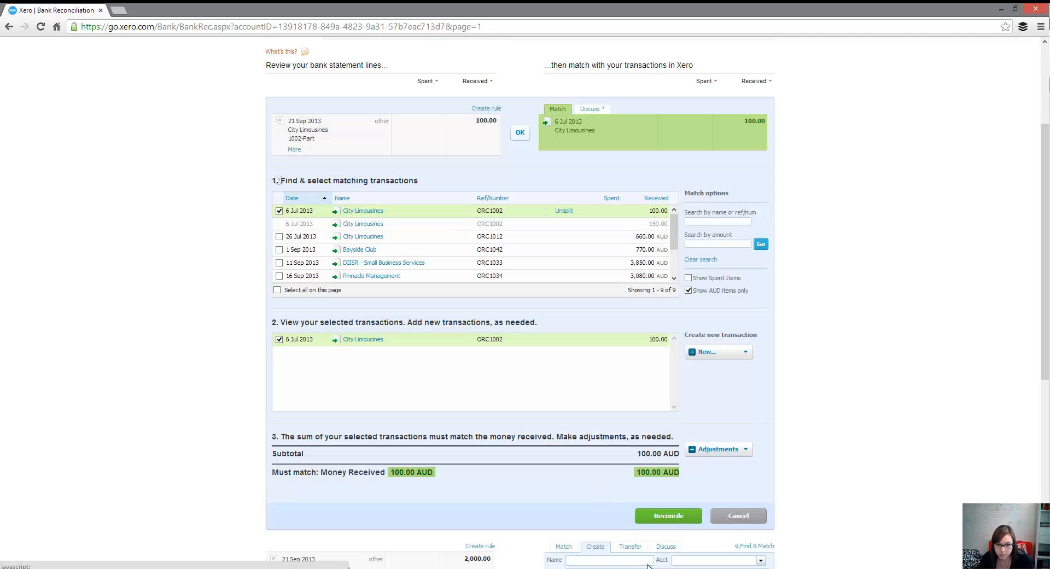
click(668, 517)
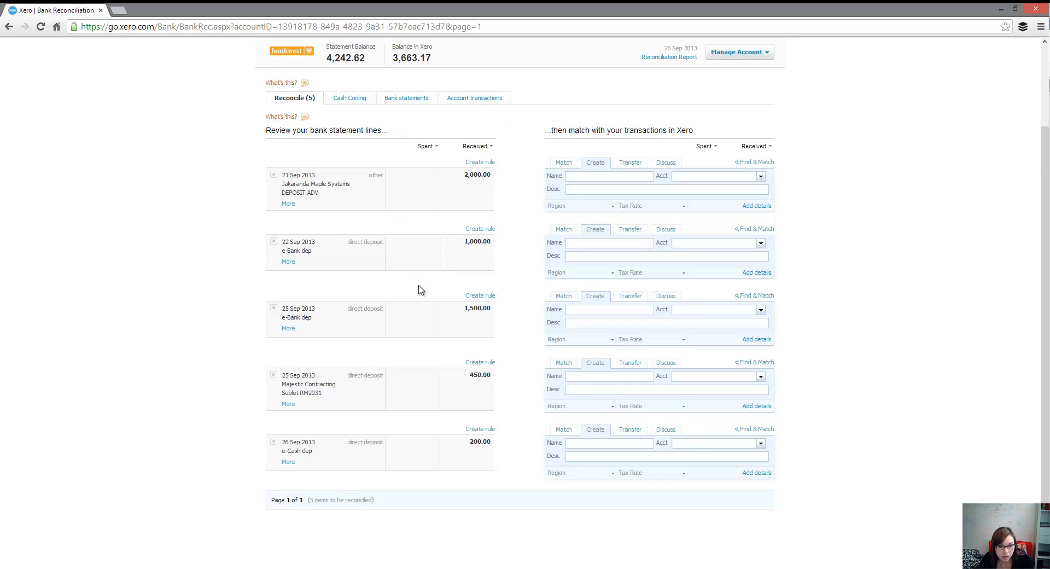
Step: Reconcile the 25 Sep 450.00 line to the name Majestic Contracting and account 260 - Other Revenue, with the description "Sublet RM2031 (Rent)"
drag(469, 376, 491, 383)
click(495, 381)
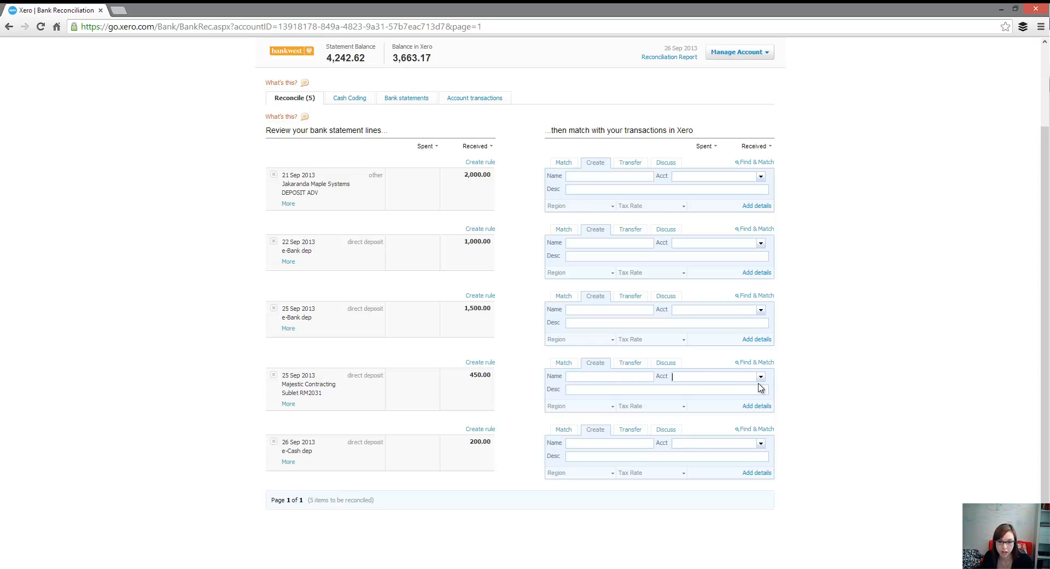
text(Revent)
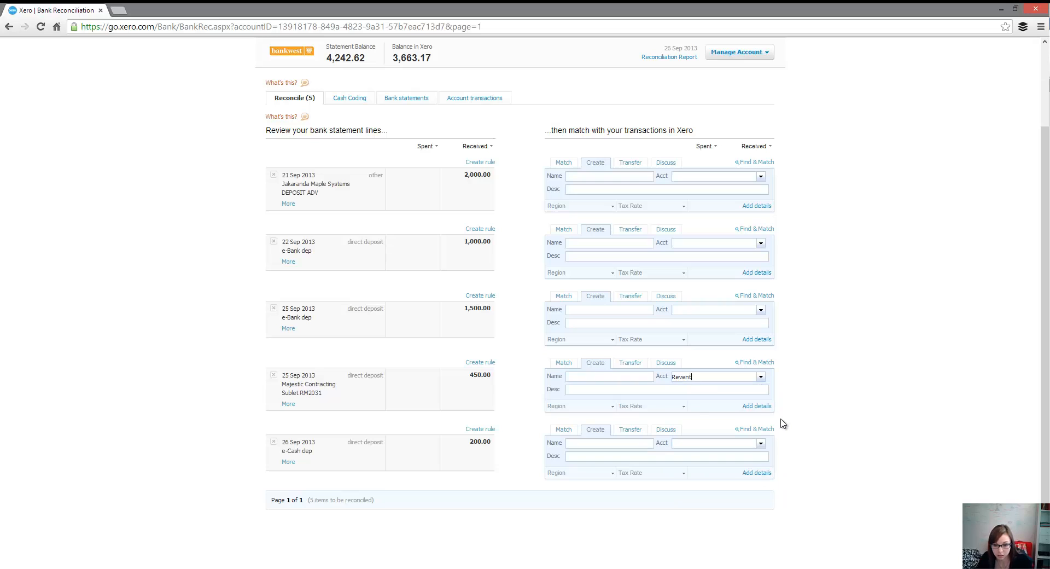
key(BackSpace)
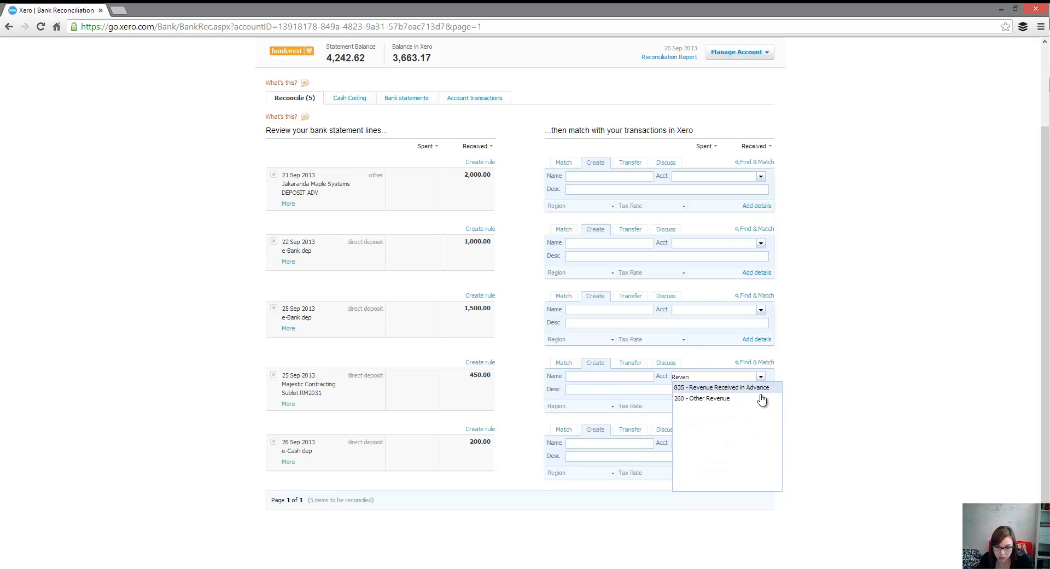
click(746, 403)
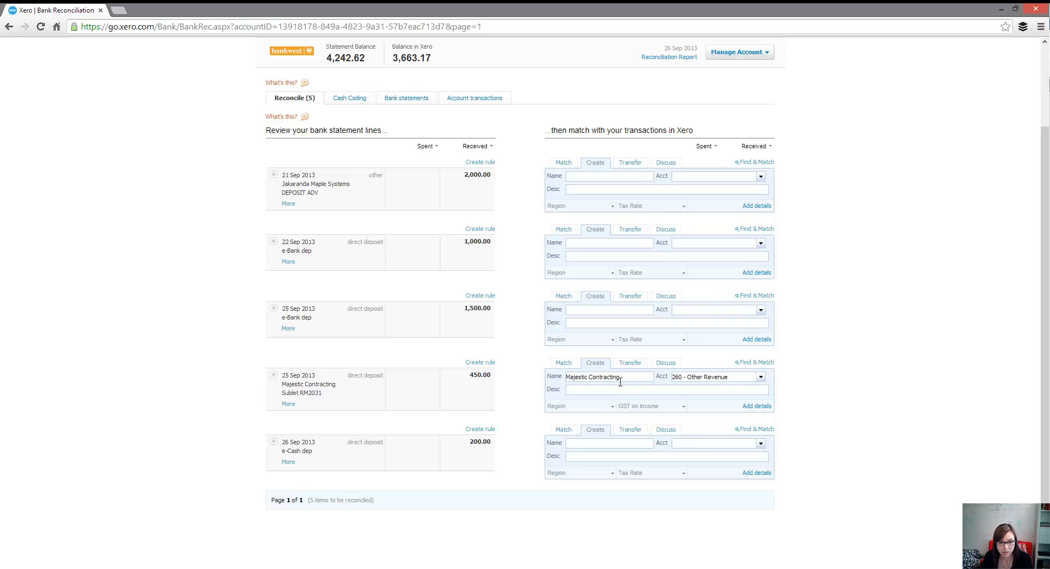
text(Sublet RM20)
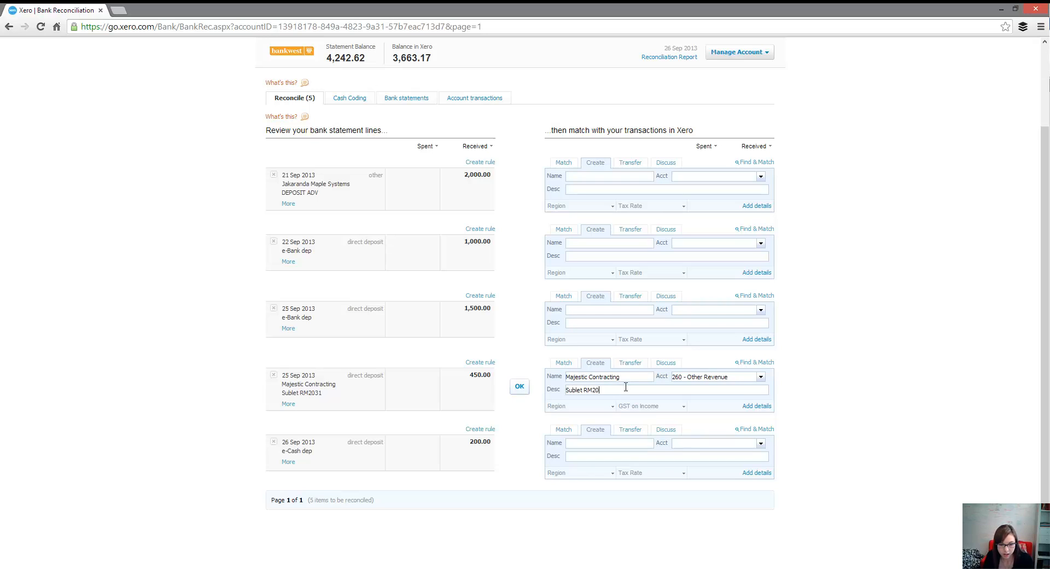
text(31 )
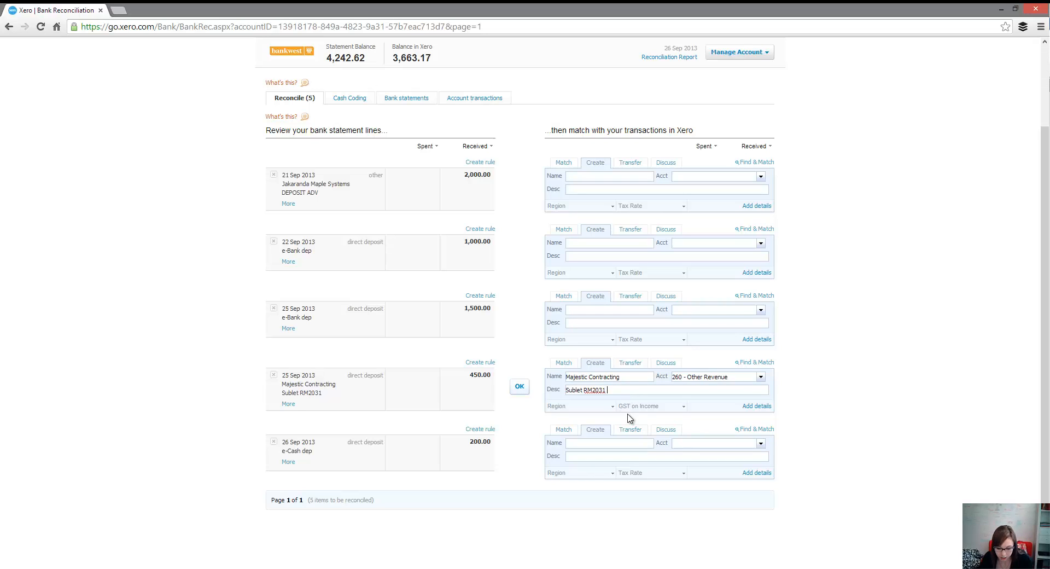
text((Rent))
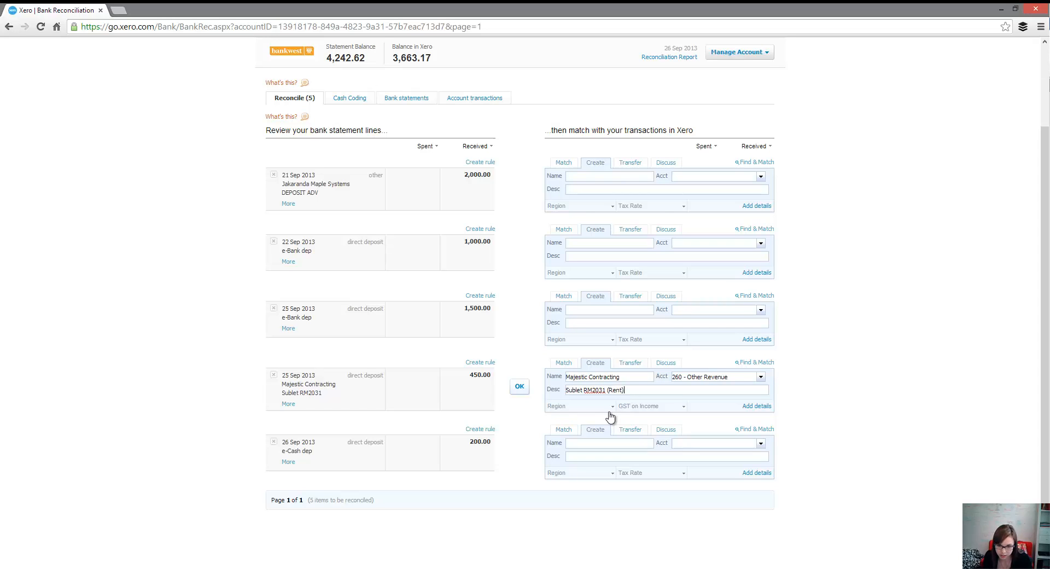
click(520, 389)
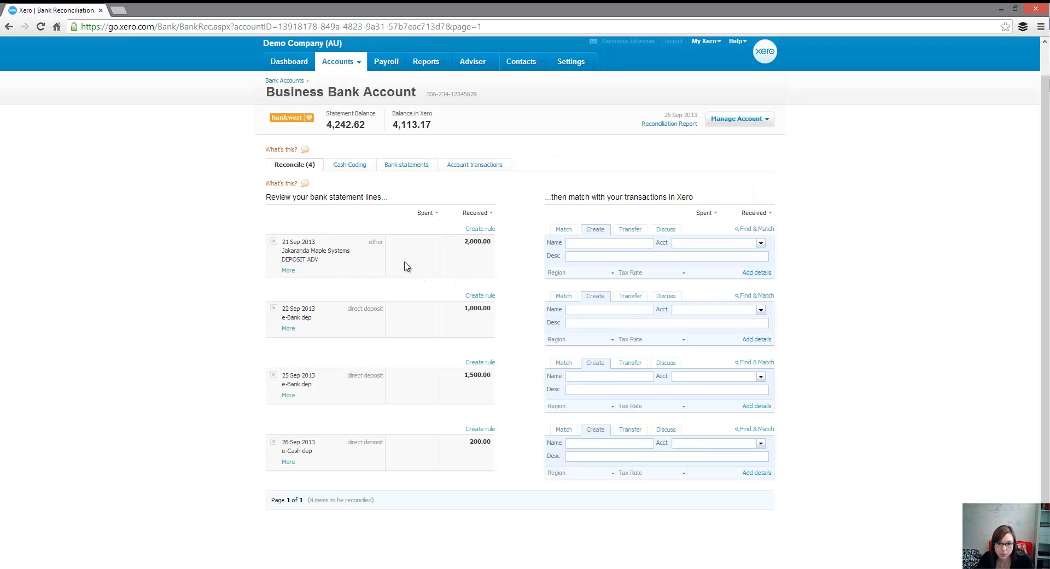
Step: Reconcile the 21 Sep 2,000.00 line to the name Jakaranda Maple Systems and account 835 - Revenue Received in Advance, described as "DEPOSIT ADV"
click(692, 242)
text(Revent)
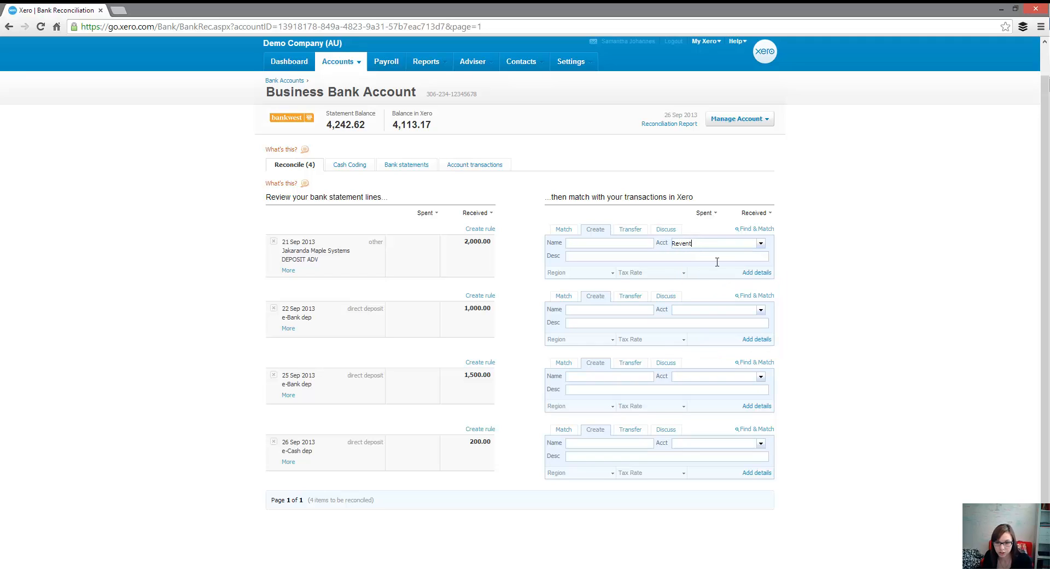
key(BackSpace)
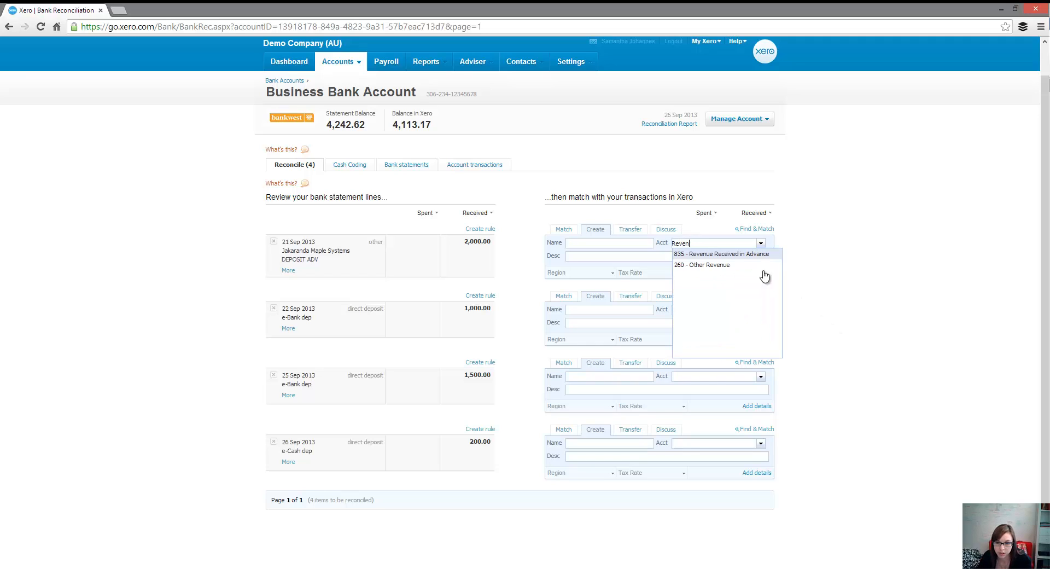
click(717, 255)
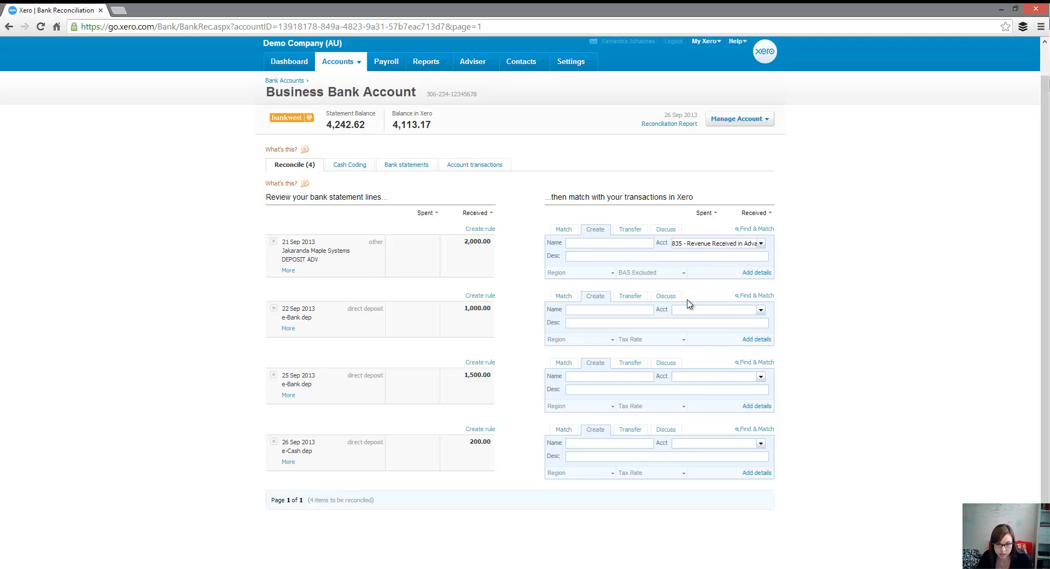
text(DEPOSIT AD)
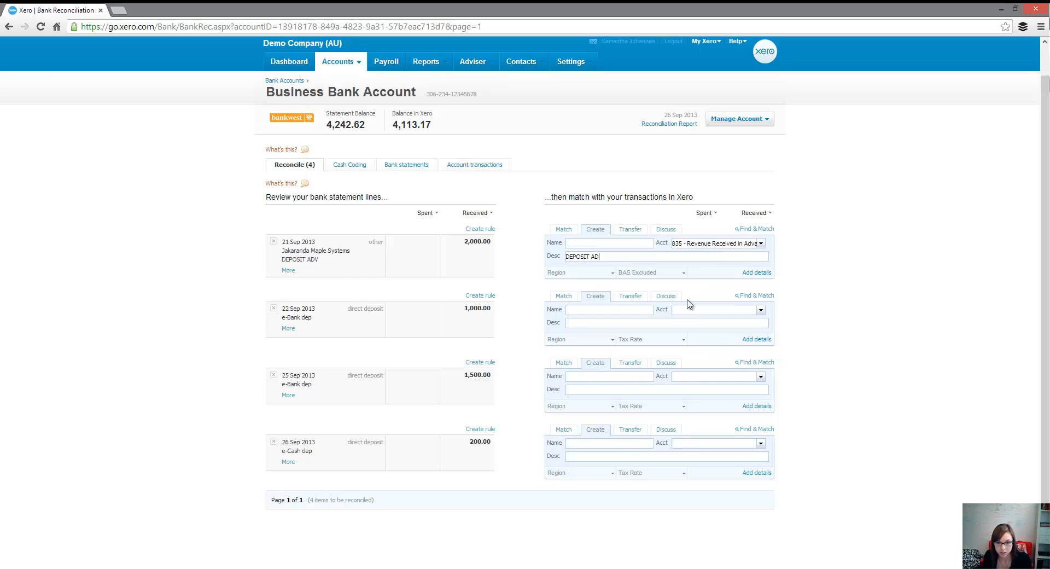
text(V)
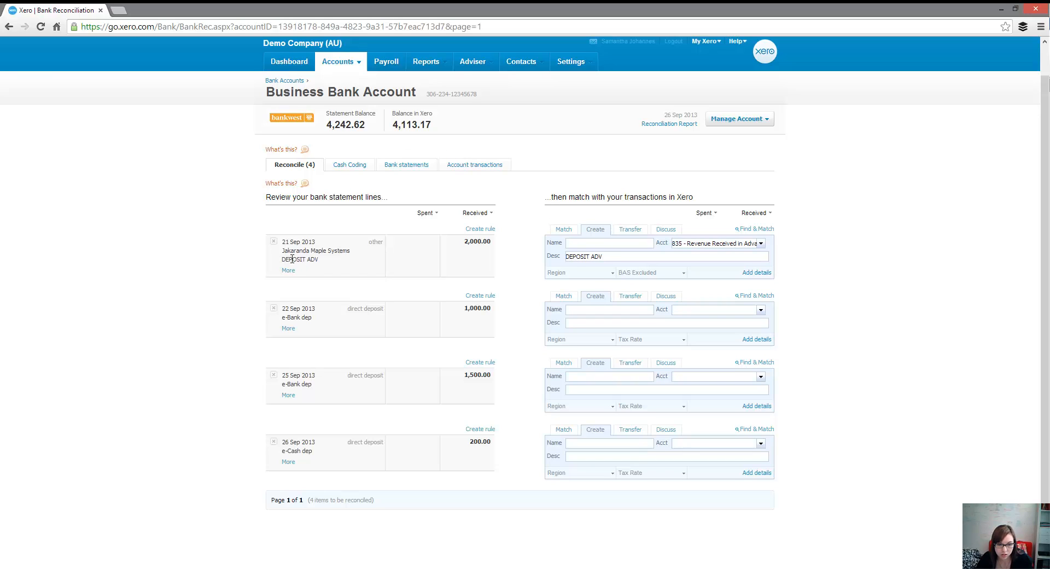
click(591, 244)
text(Jakarand)
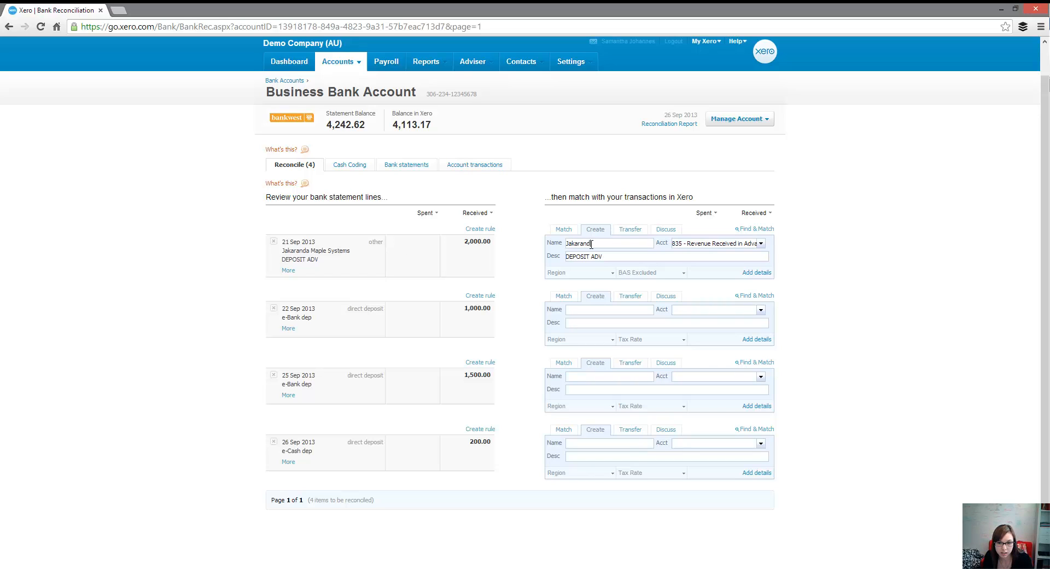
text(a Maple Systems)
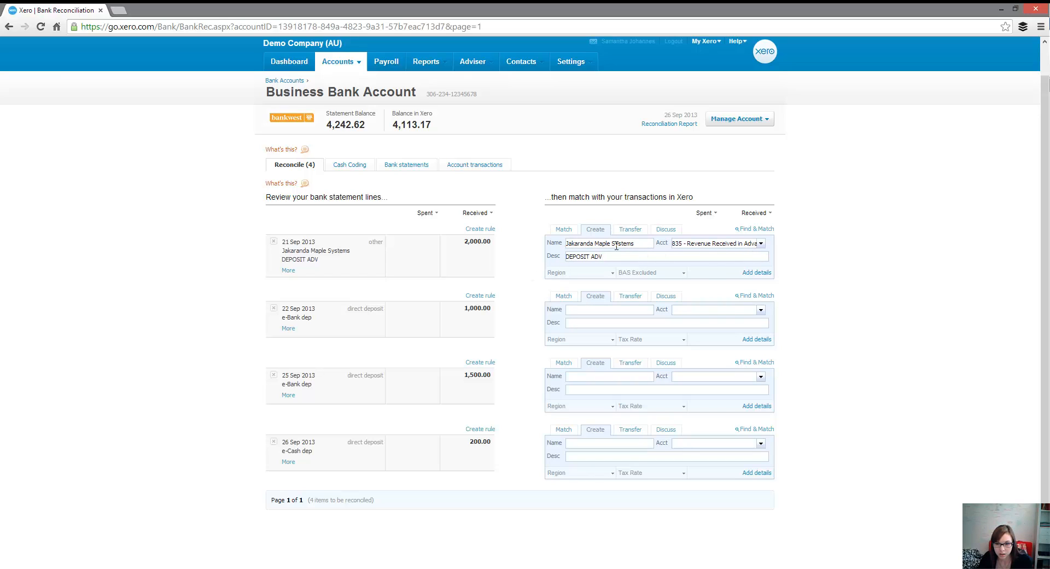
click(520, 256)
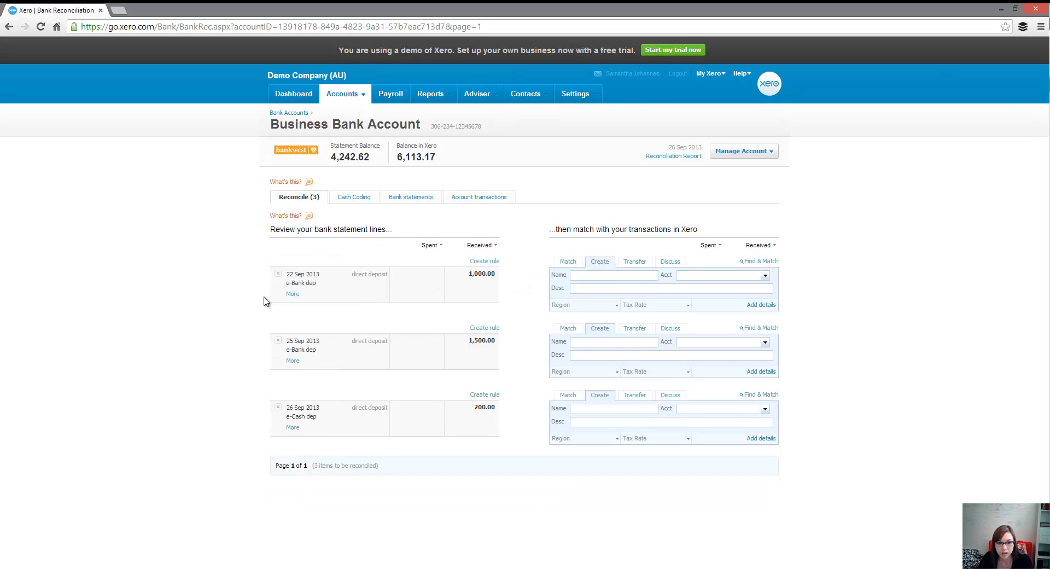
Step: Match the 22 Sep e-Bank dep 1,000.00 line to the 16 Sep Pinnacle Management invoice, split for a part payment of 1000.00
click(571, 265)
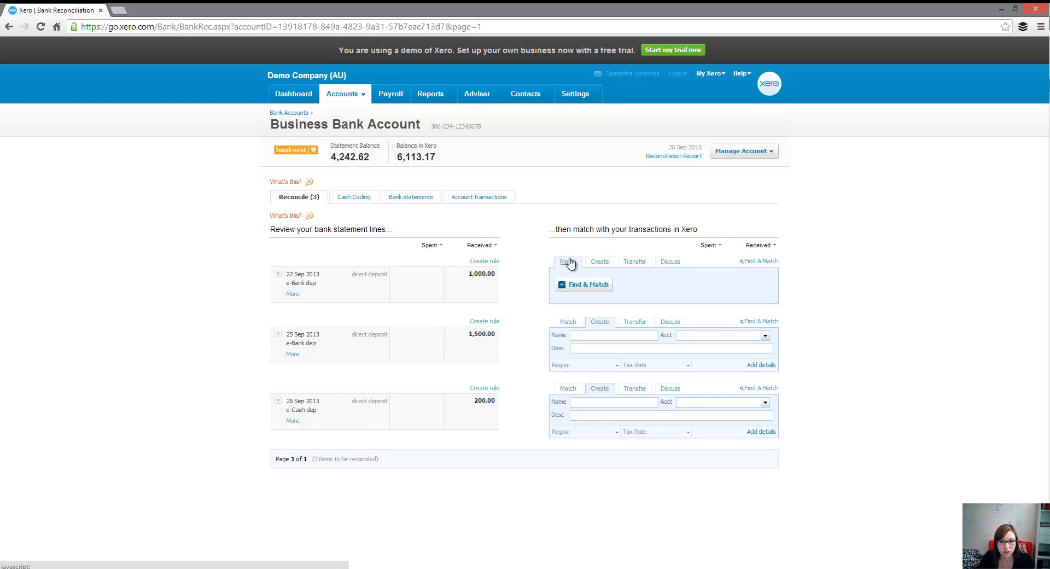
click(596, 293)
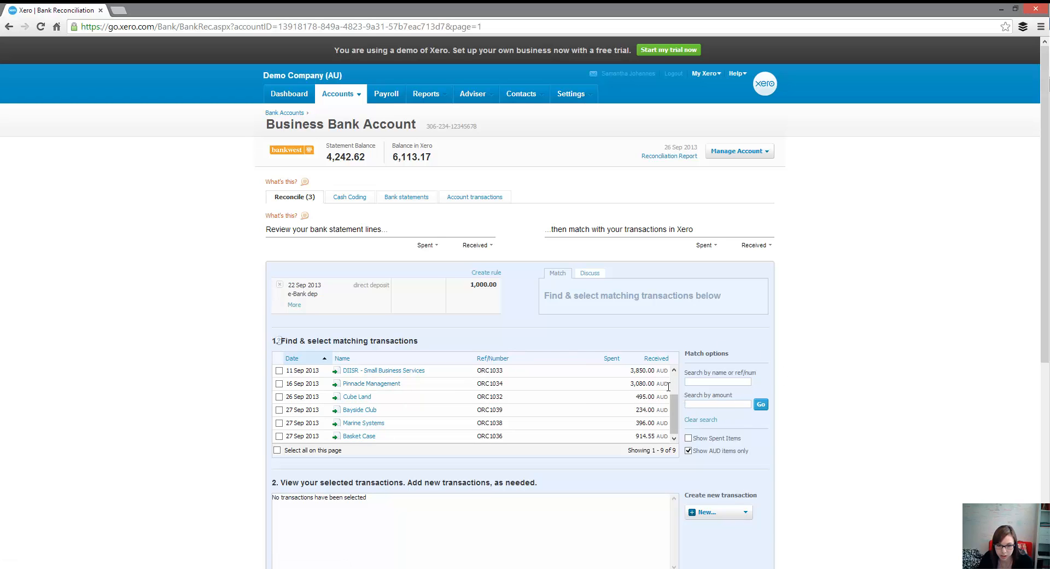
click(279, 383)
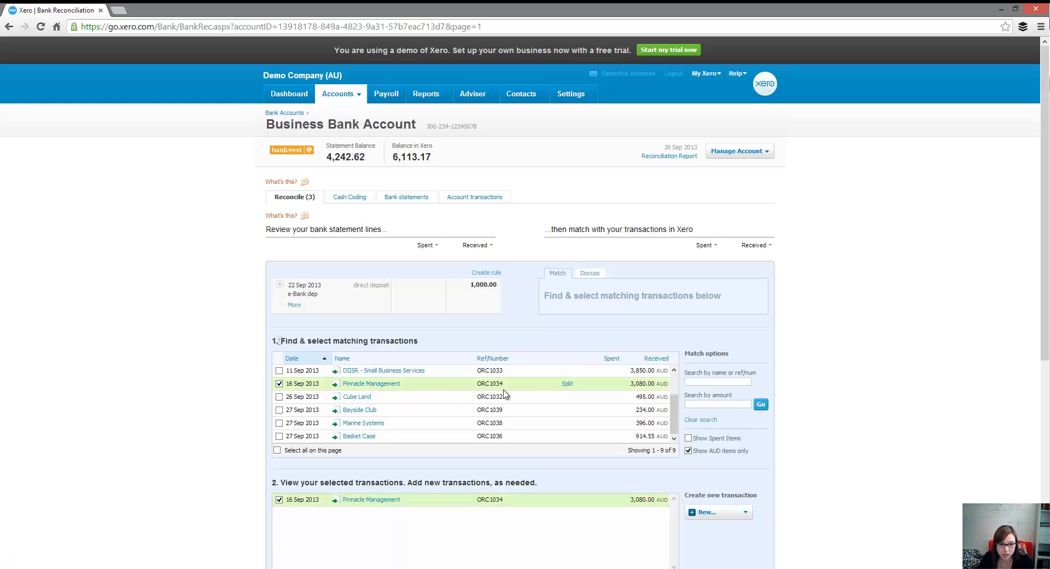
click(567, 384)
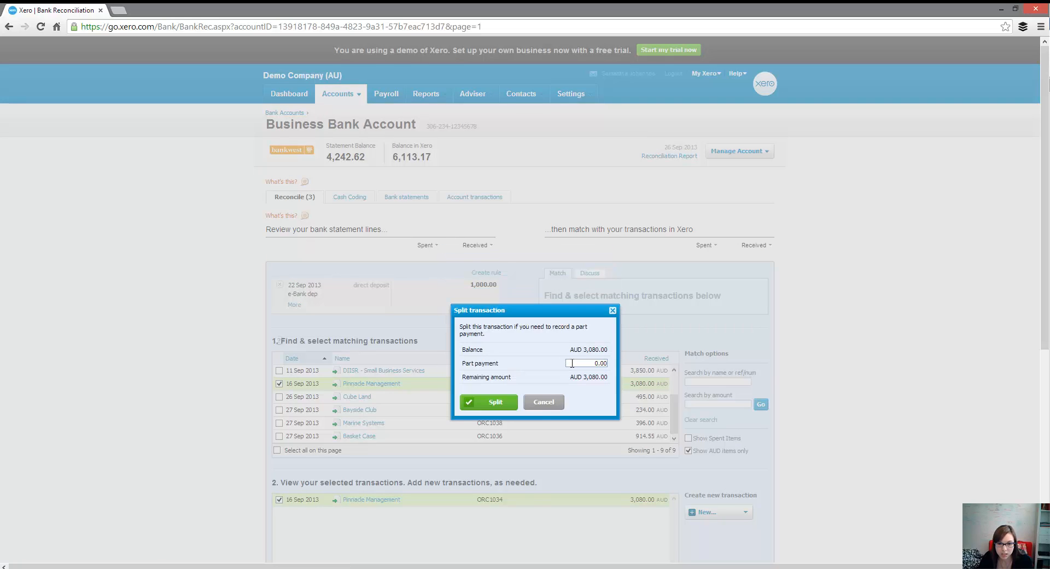
click(510, 405)
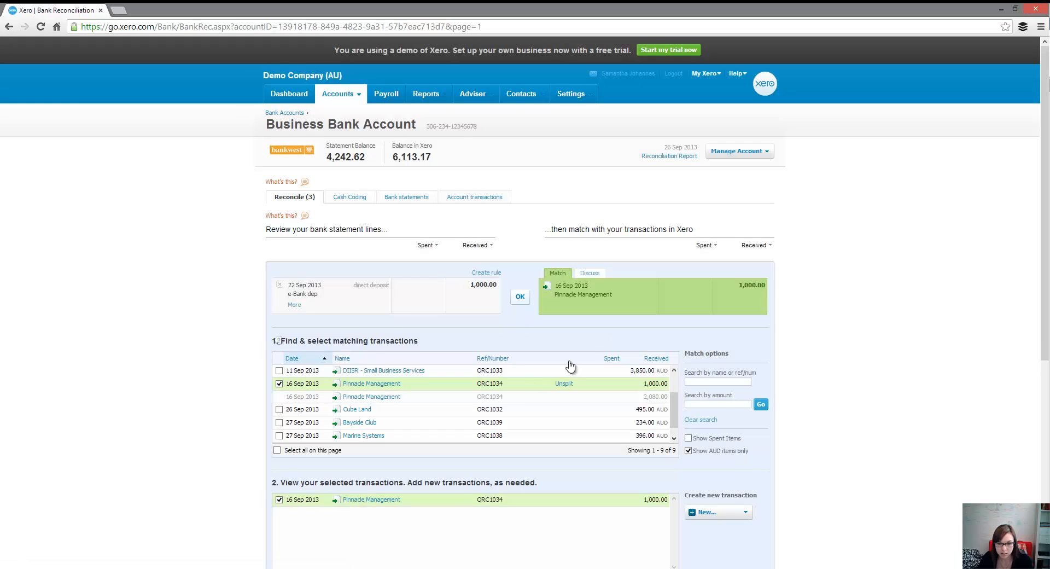
Step: Reconcile the 22 Sep e-Bank dep 1,000.00 line with the selected Pinnacle Management part payment
click(520, 296)
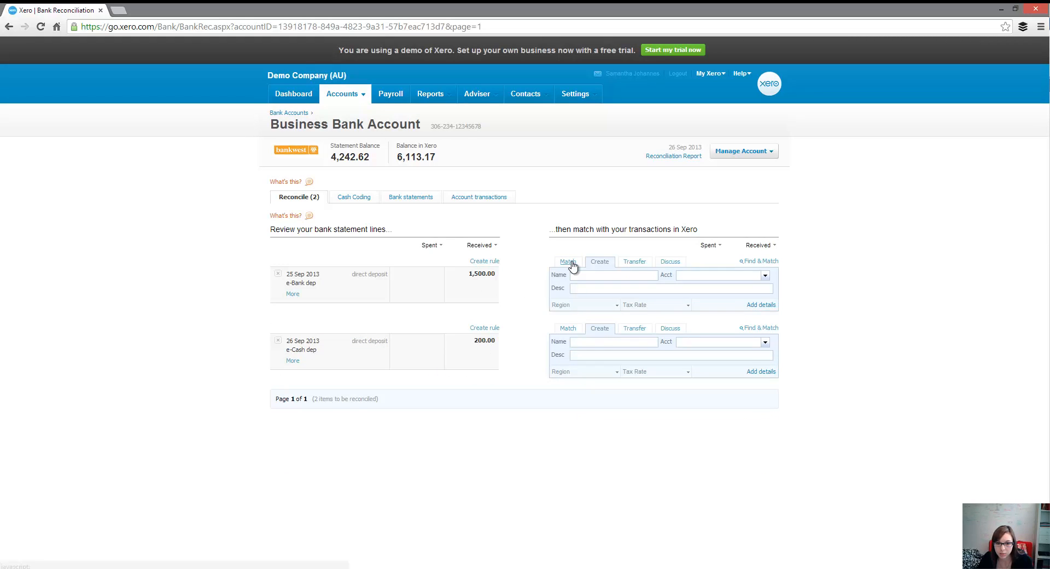
Step: Match the 25 Sep e-Bank dep 1,500.00 line to the 16 Sep Pinnacle Management invoice, split for a part payment of 1500.00, and reconcile it
click(566, 263)
click(577, 285)
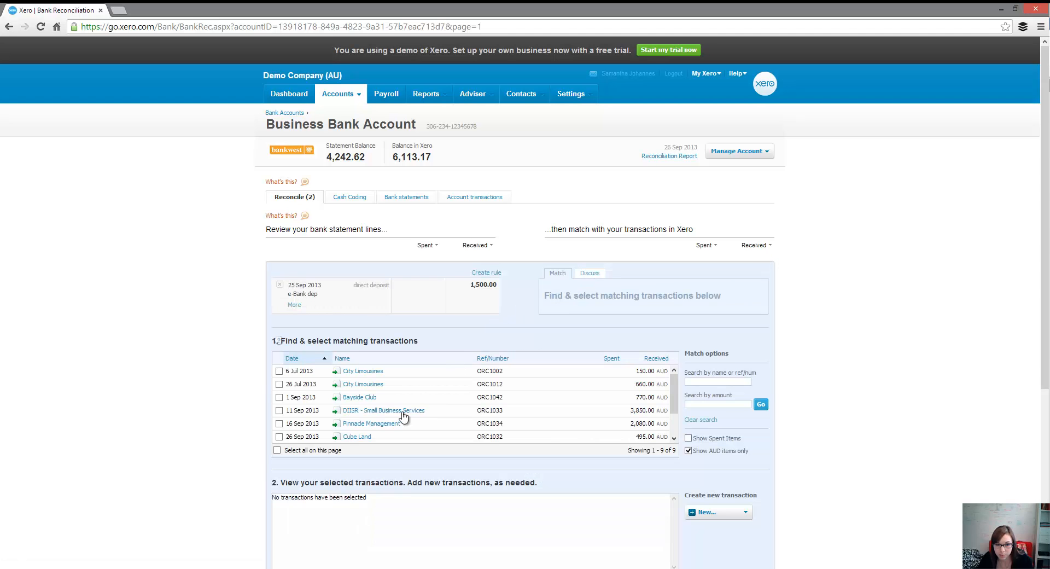
click(361, 426)
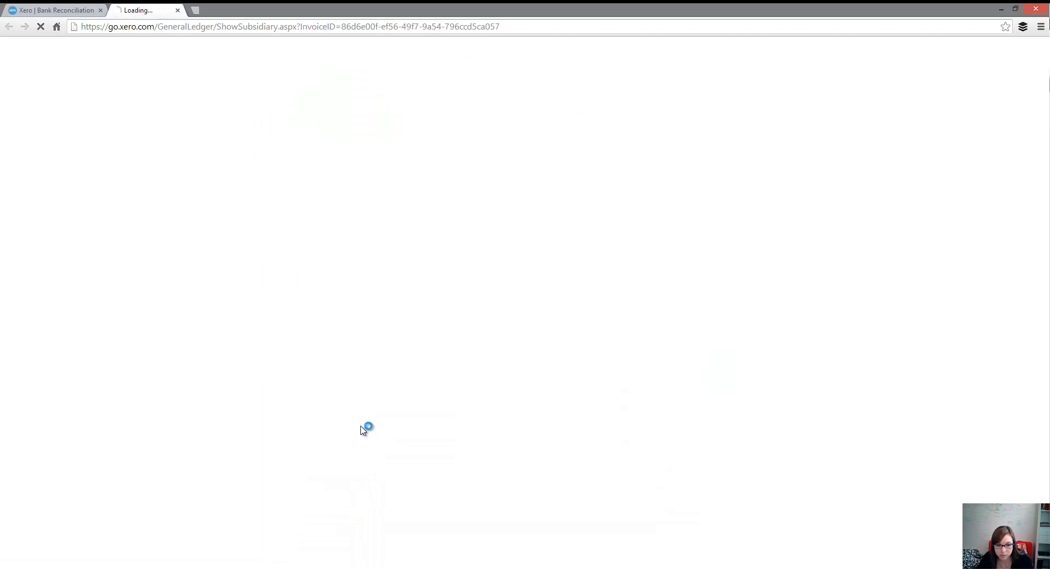
click(206, 11)
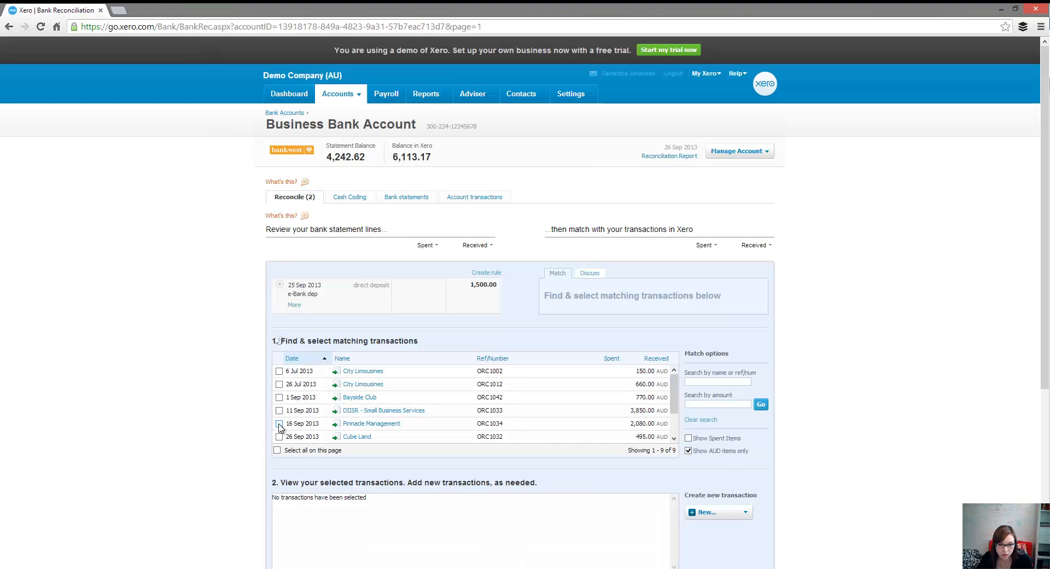
click(279, 424)
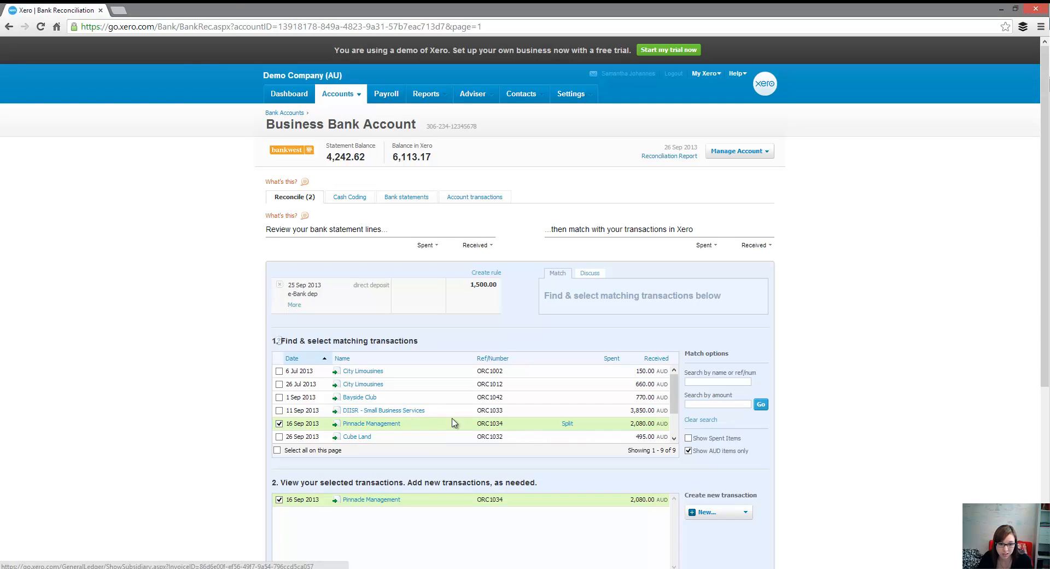
click(568, 424)
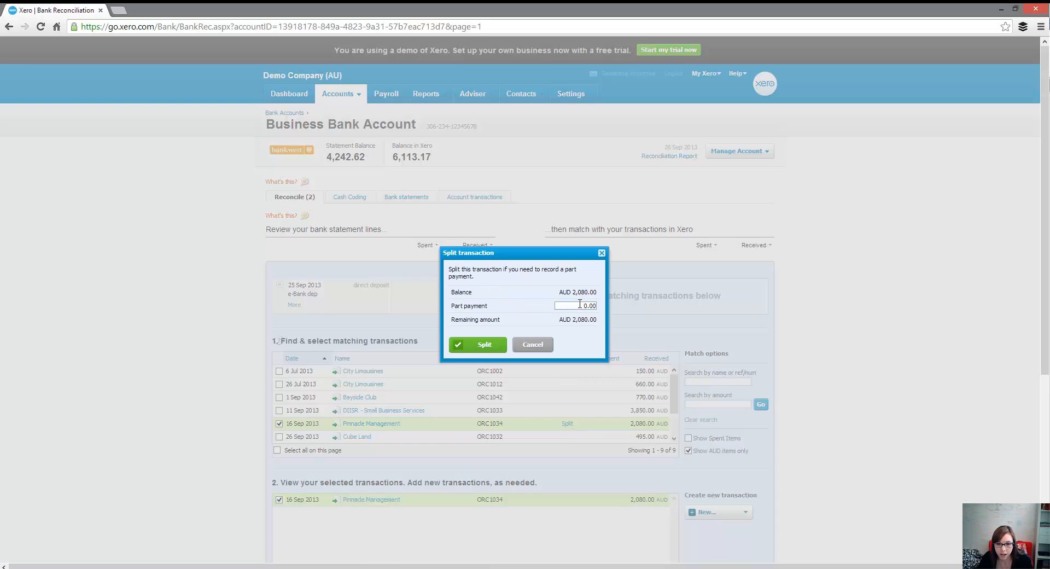
text(150)
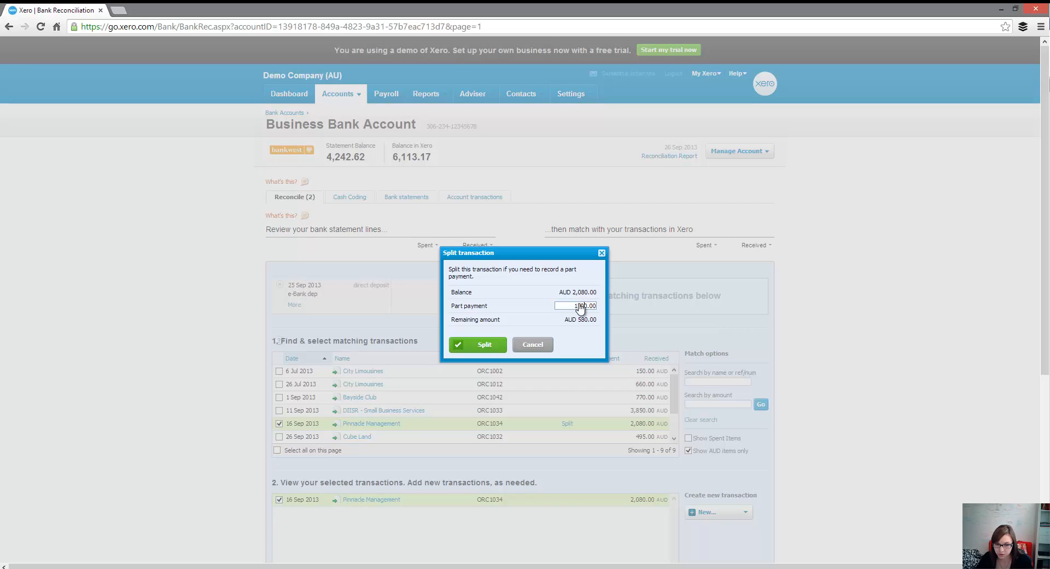
click(468, 348)
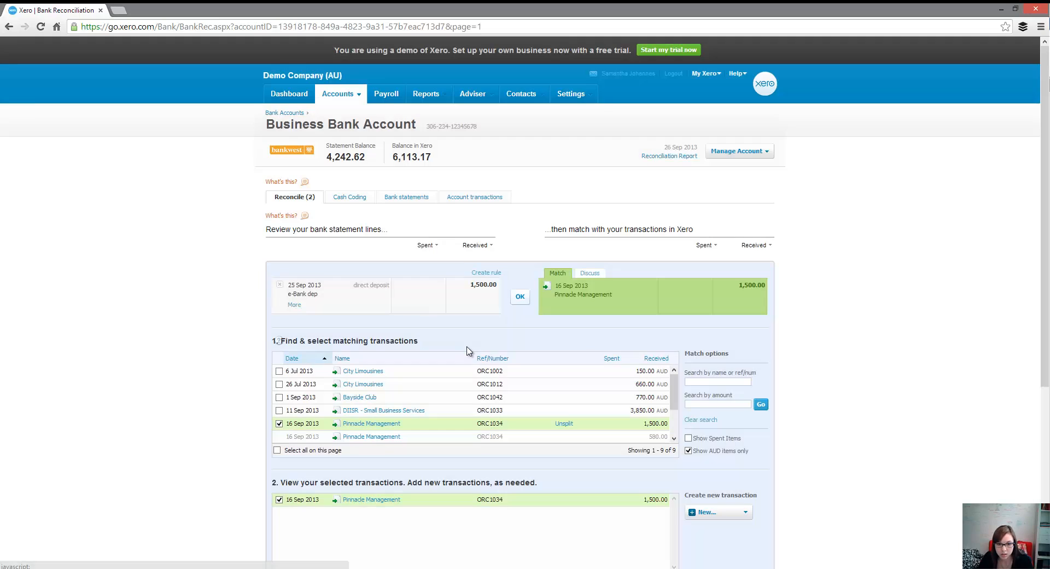
click(520, 296)
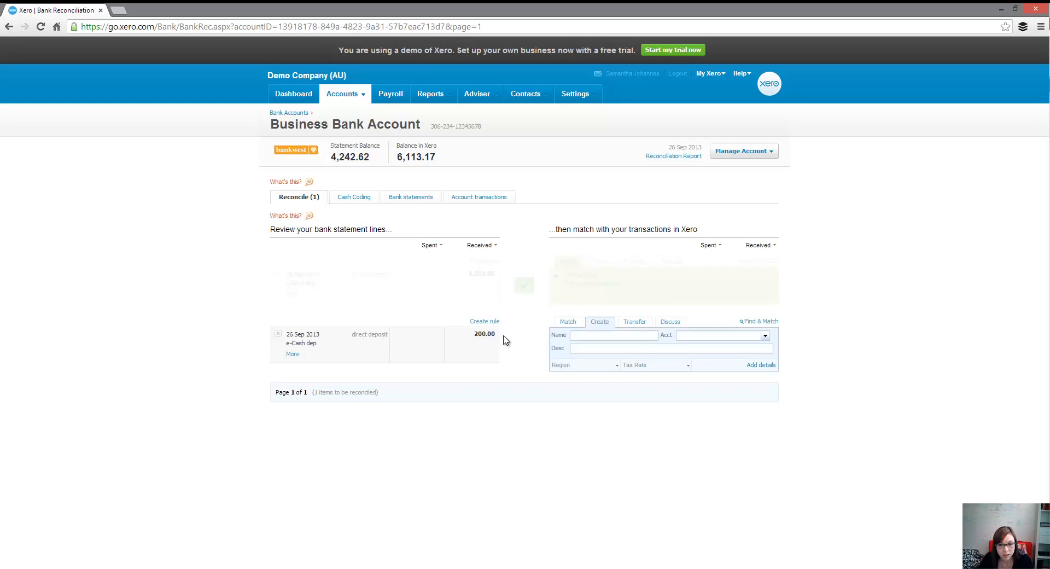
Step: Match the 26 Sep e-Cash dep 200.00 line to the 16 Sep Pinnacle Management invoice, split for a part payment of 200.00, and reconcile it
click(570, 262)
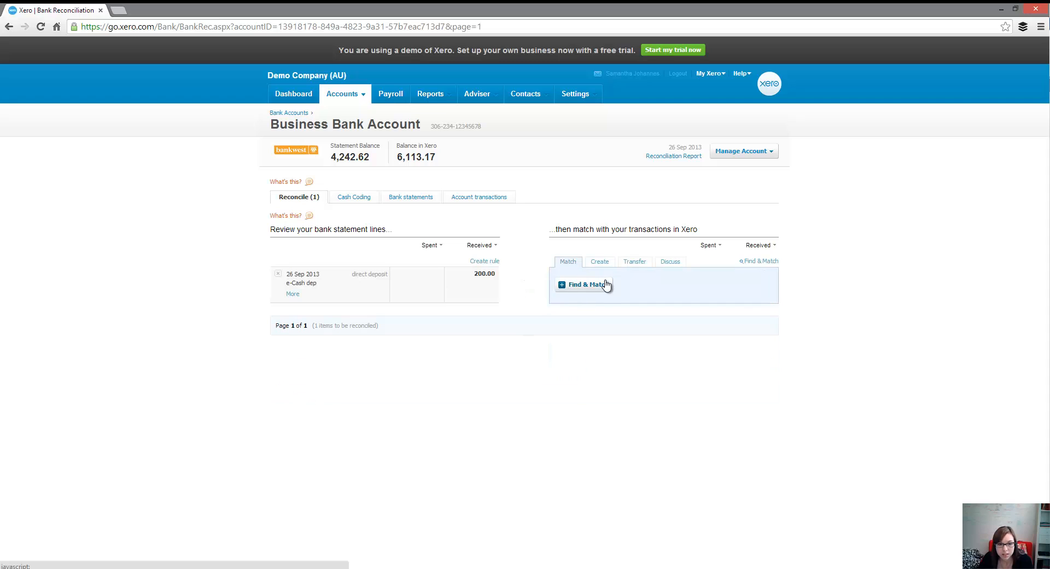
click(598, 291)
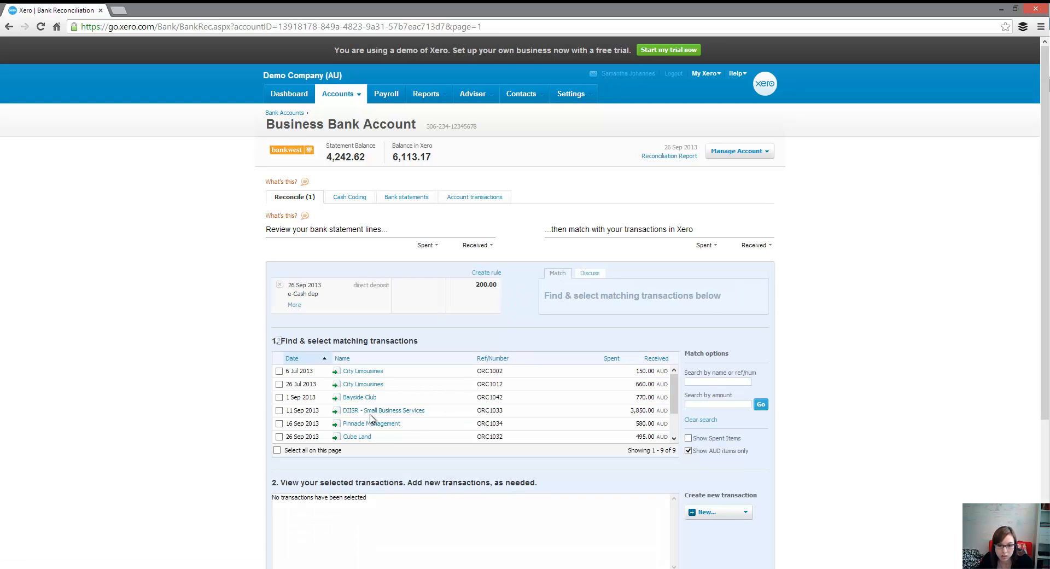
click(278, 423)
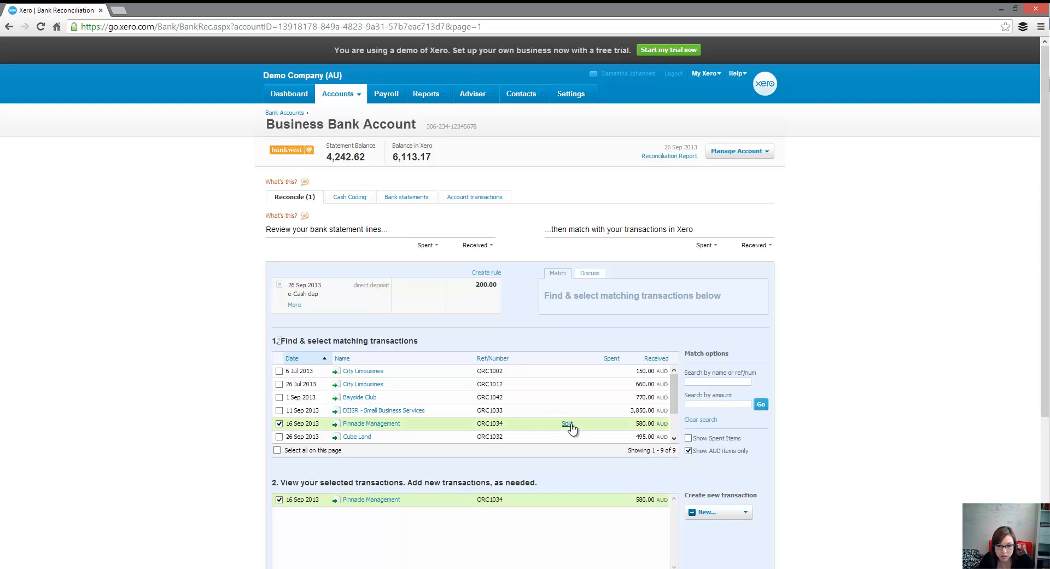
click(568, 424)
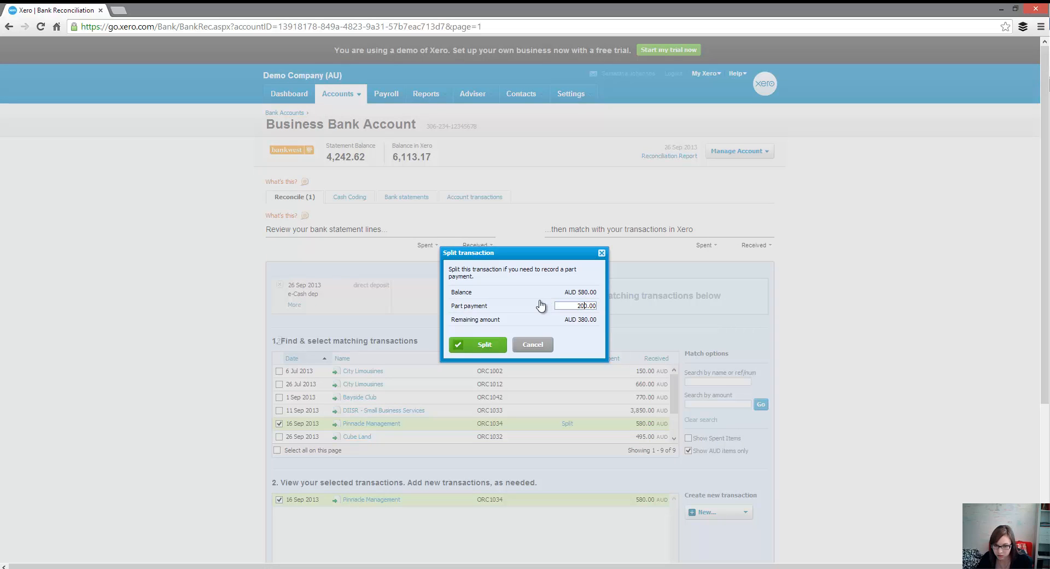
click(480, 345)
click(522, 297)
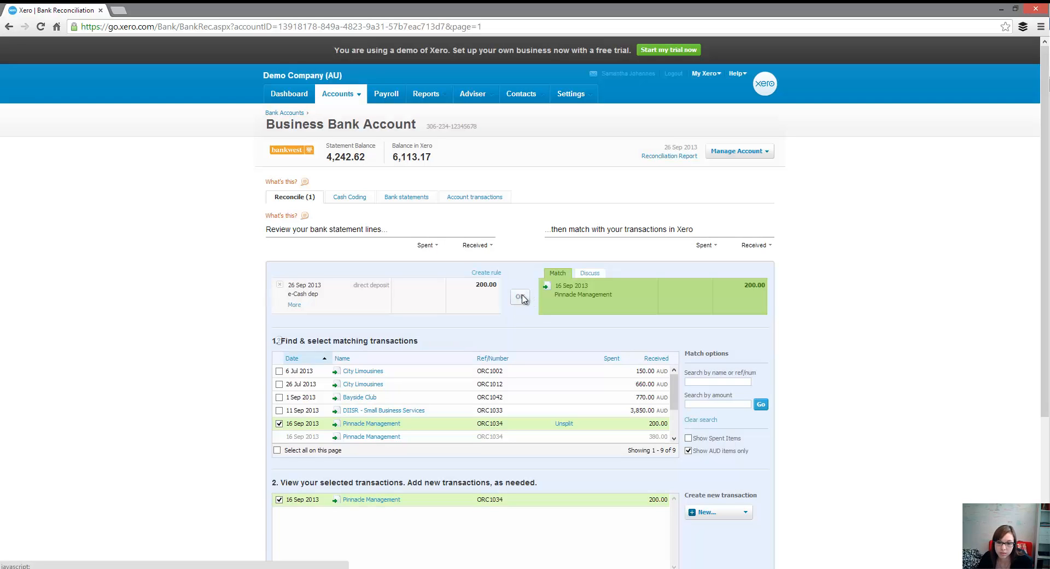